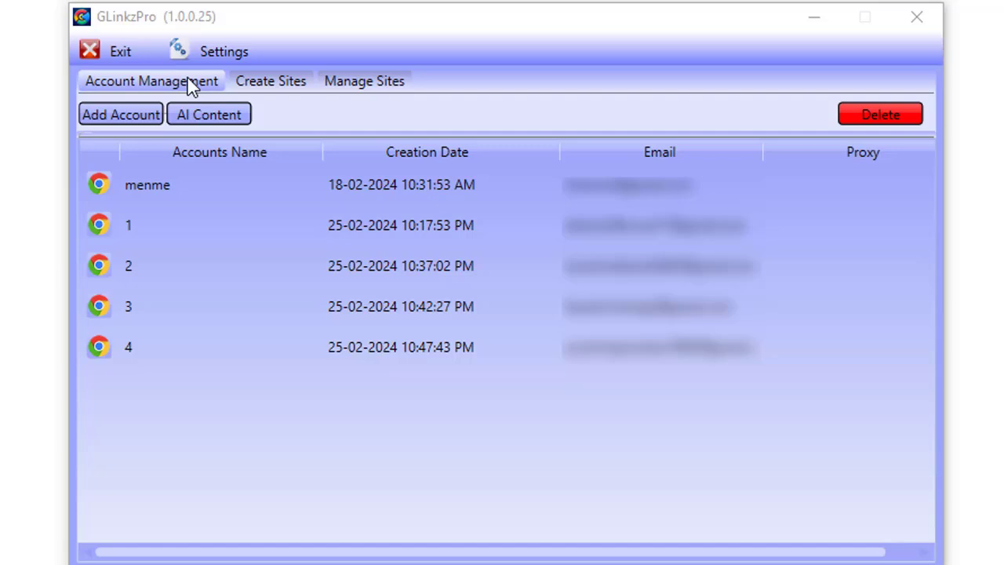
Step: Look over the Create Sites and Manage Sites tabs, then select the menme account
{"action": "left_click", "coordinate": [266, 82]}
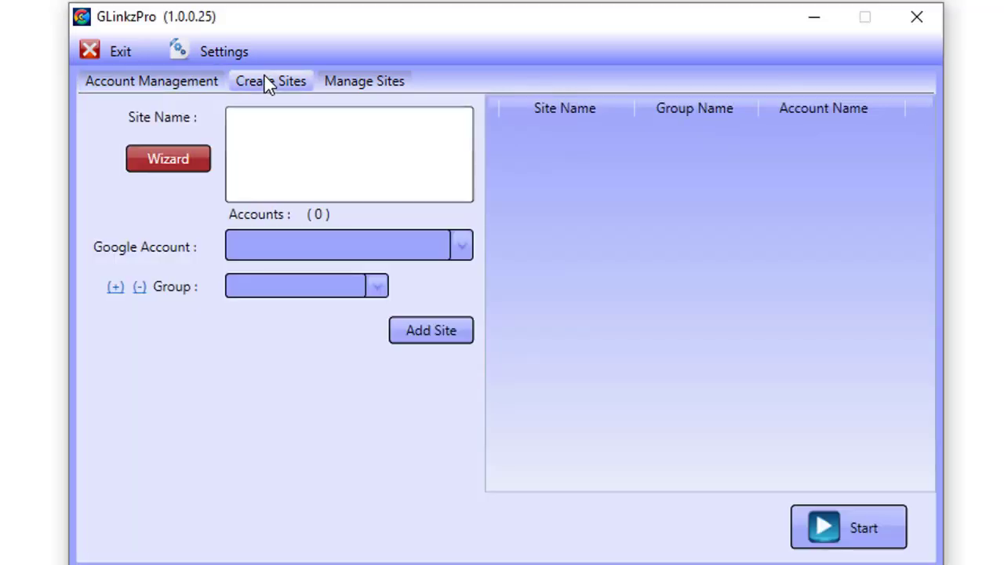
{"action": "left_click", "coordinate": [359, 83]}
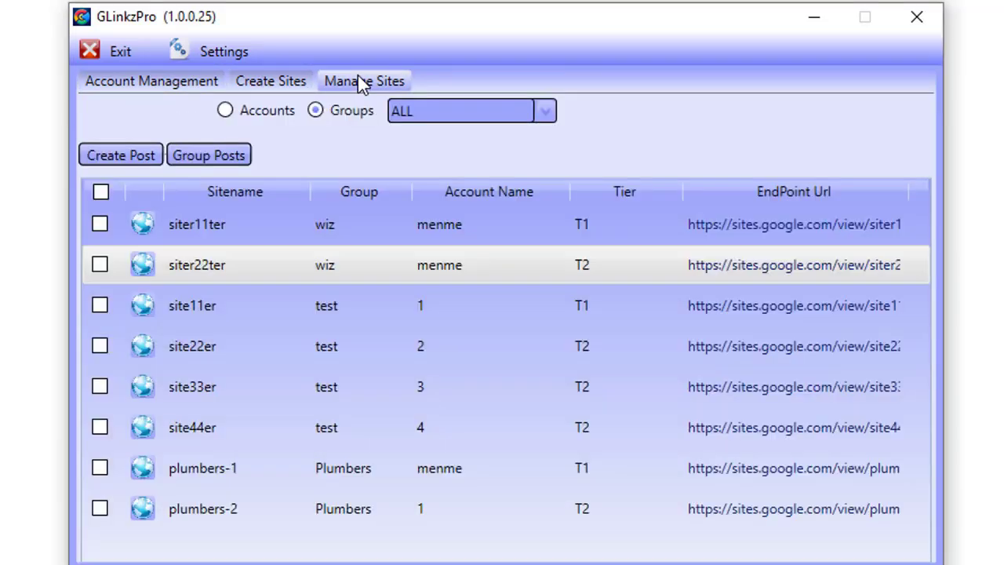
{"action": "left_click", "coordinate": [187, 93]}
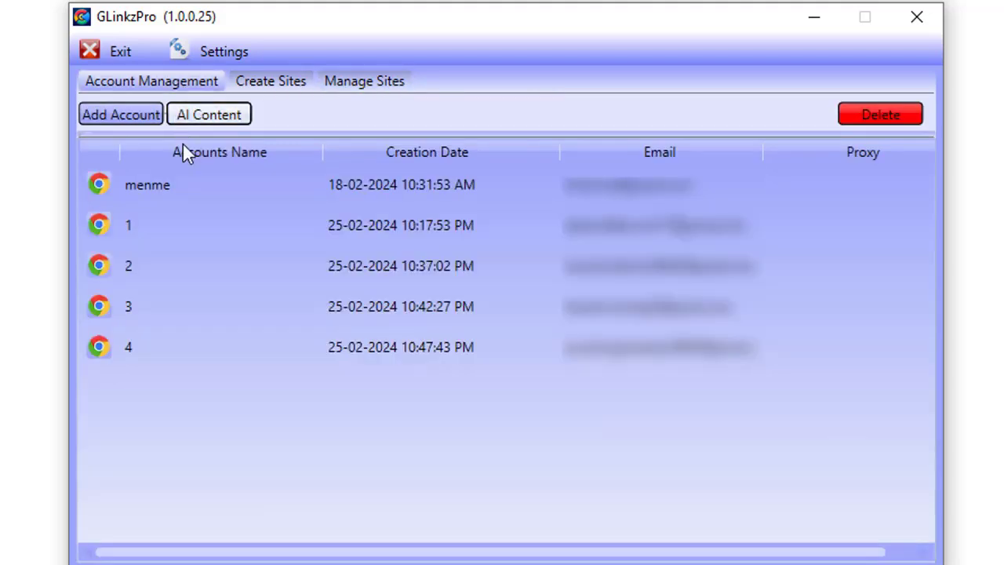
{"action": "left_click", "coordinate": [214, 190]}
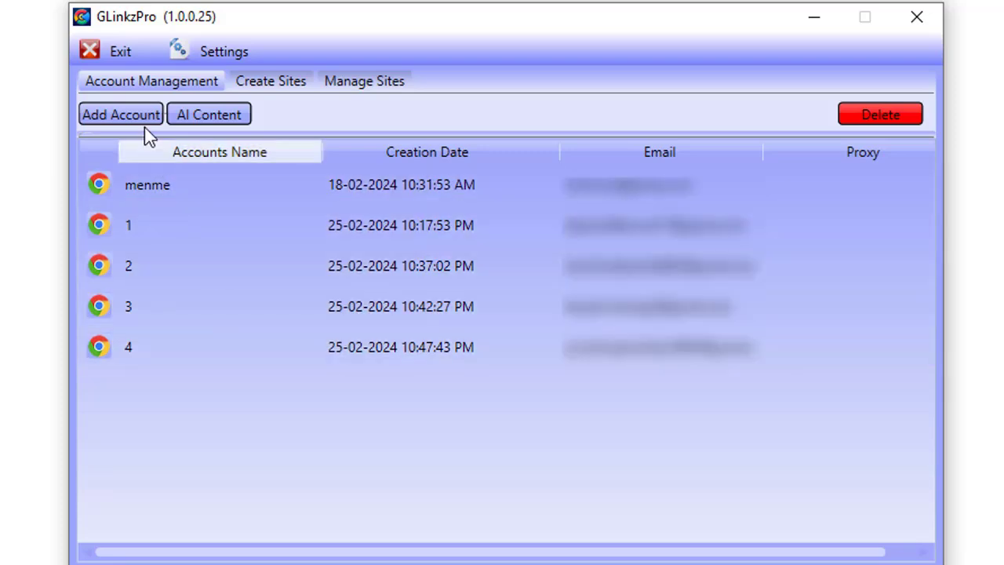
Step: Open and cancel the Add Account form, then bring up the AI Content window
{"action": "left_click", "coordinate": [144, 122]}
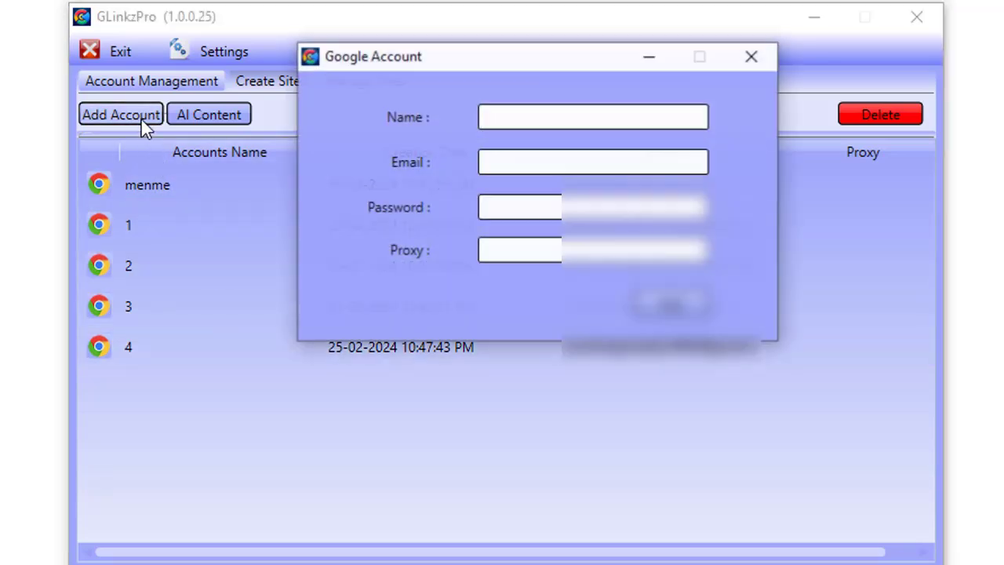
{"action": "left_click", "coordinate": [753, 58]}
{"action": "left_click", "coordinate": [233, 119]}
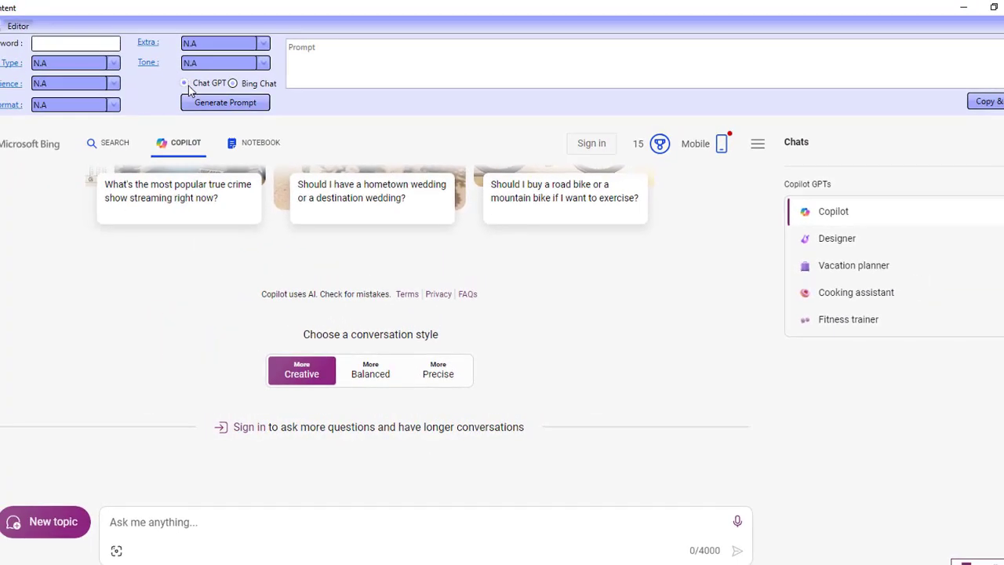
Step: Set Chat GPT as the AI source and review the plumbing article in the Editor
{"action": "left_click", "coordinate": [186, 83]}
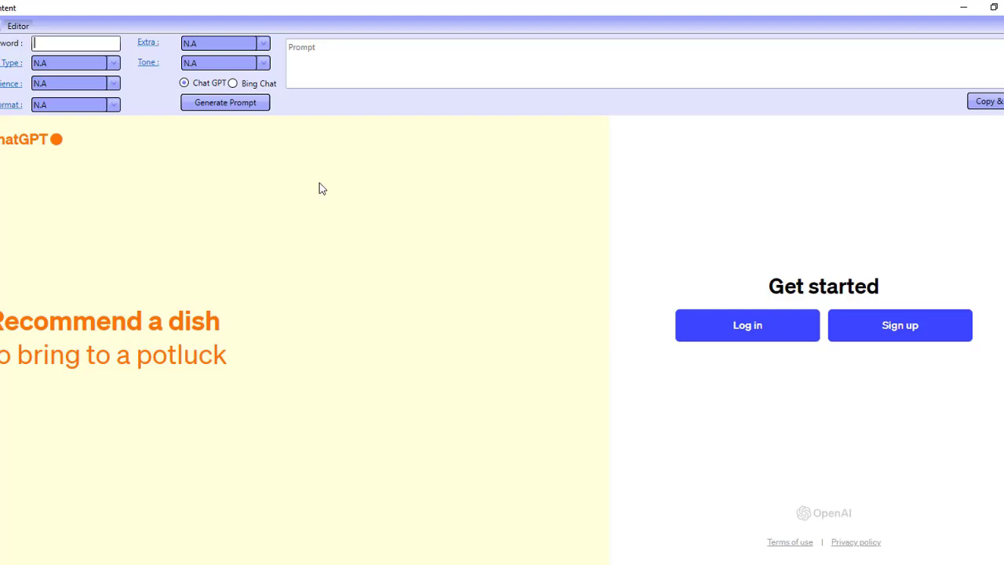
{"action": "left_click", "coordinate": [23, 28]}
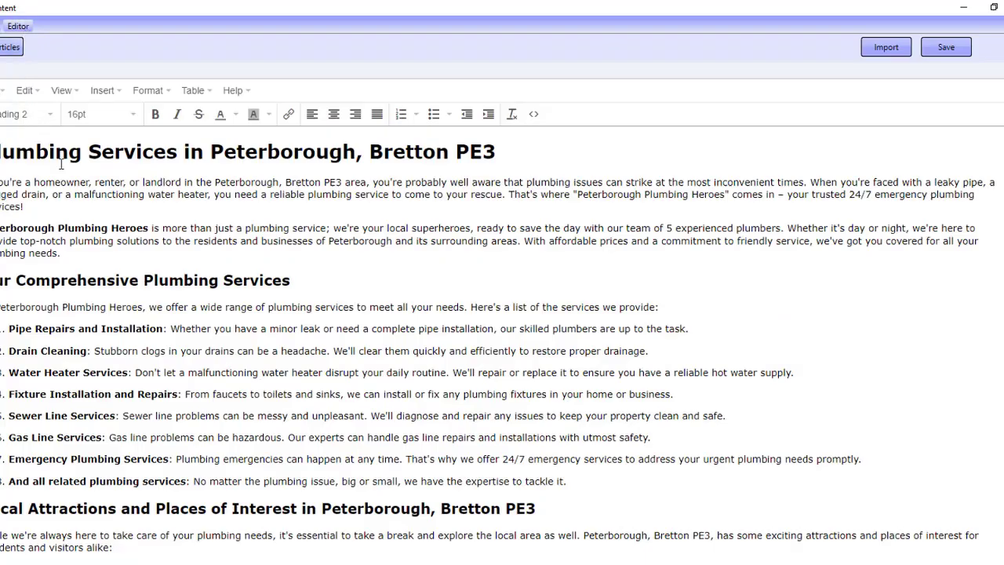
{"action": "scroll", "coordinate": [214, 357], "scroll_direction": "down", "scroll_amount": 4}
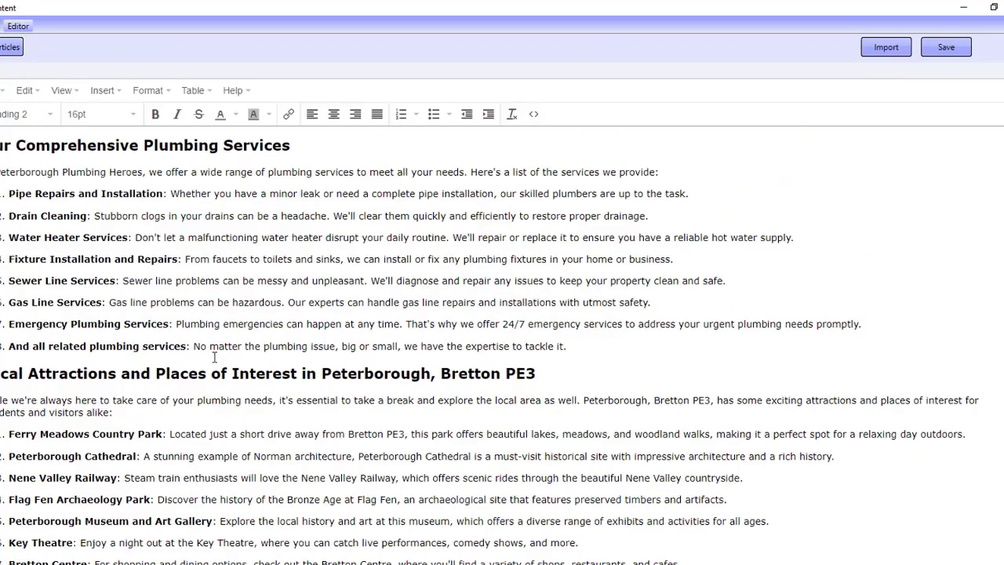
{"action": "scroll", "coordinate": [214, 358], "scroll_direction": "up", "scroll_amount": 3}
{"action": "scroll", "coordinate": [214, 357], "scroll_direction": "up", "scroll_amount": 1}
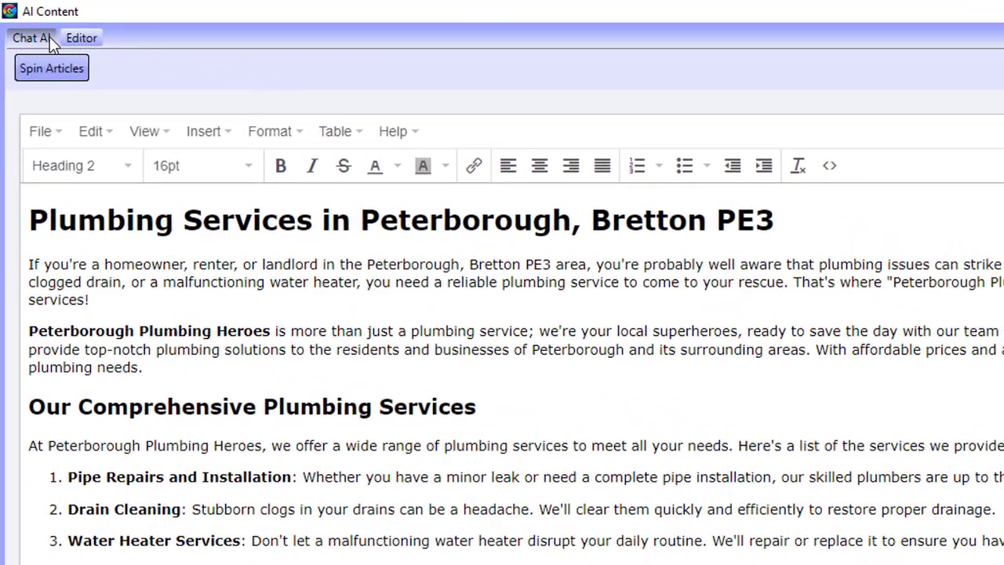
{"action": "left_click", "coordinate": [48, 39]}
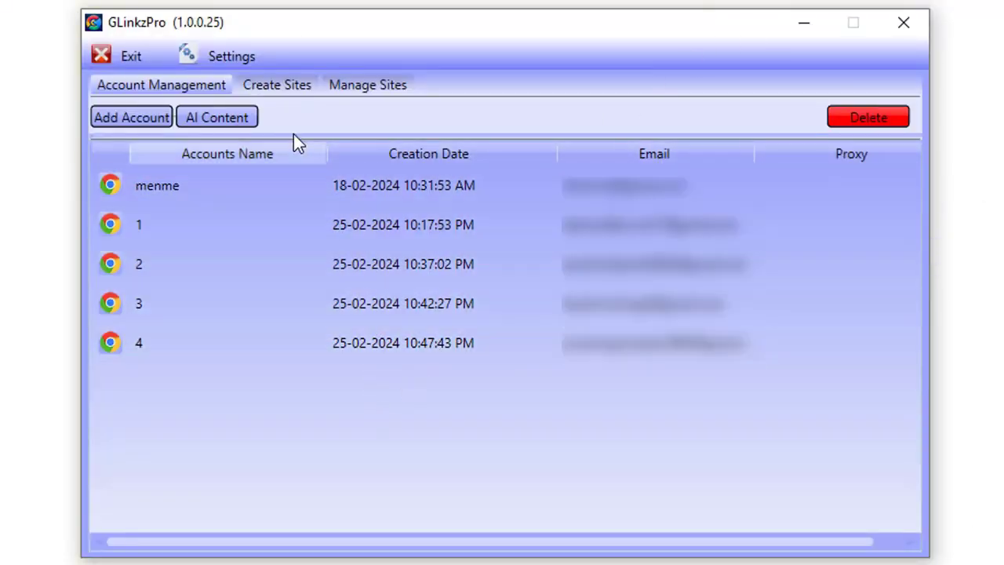
Step: Enter site name My-Site-Name and assign Google account 2 on the Create Sites form
{"action": "left_click", "coordinate": [292, 85]}
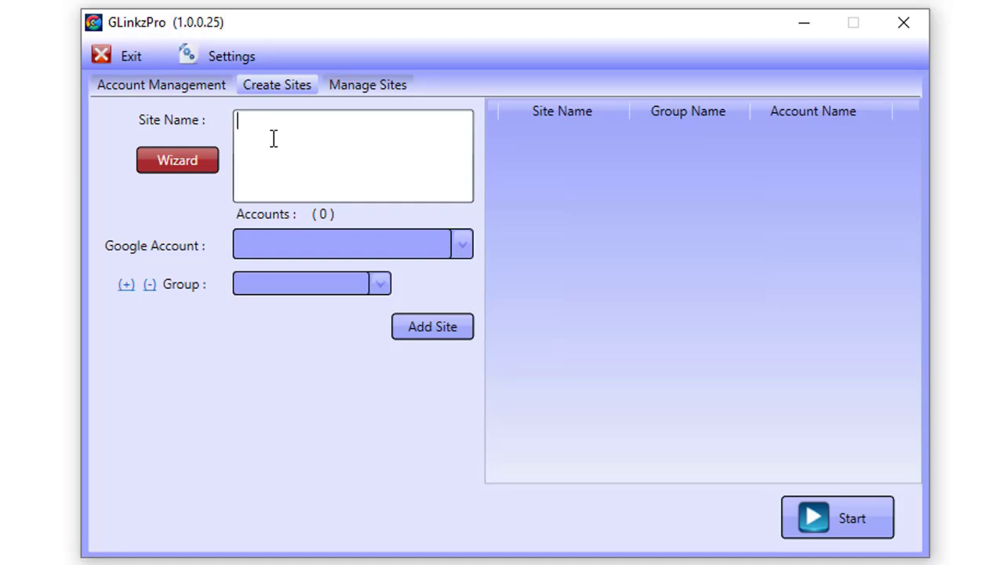
{"action": "type", "text": "My-Site-Name"}
{"action": "left_click", "coordinate": [270, 244]}
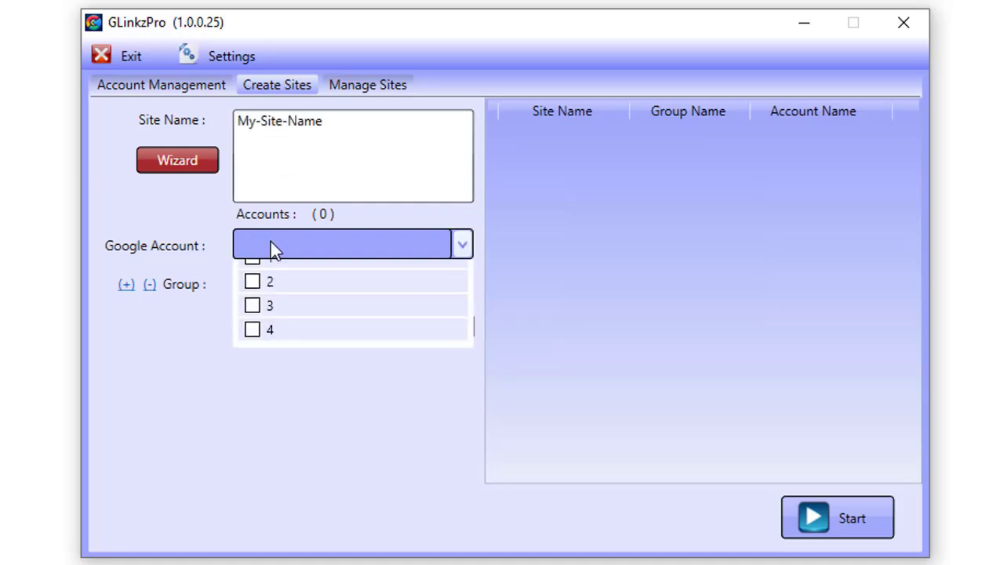
{"action": "left_click", "coordinate": [251, 327]}
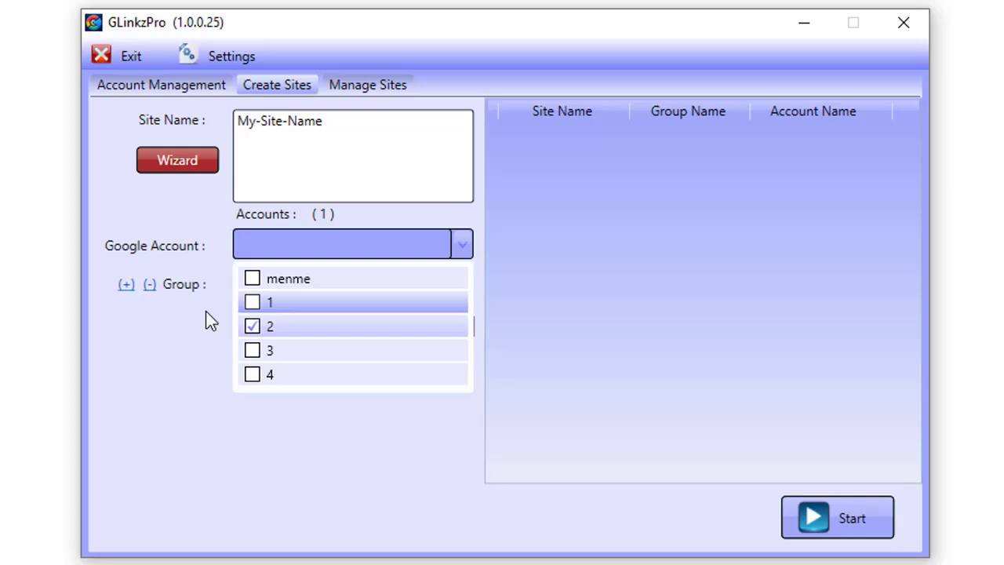
{"action": "left_click", "coordinate": [206, 311]}
Step: Check the Group list, then launch the Stack Wizard
{"action": "left_click", "coordinate": [285, 290]}
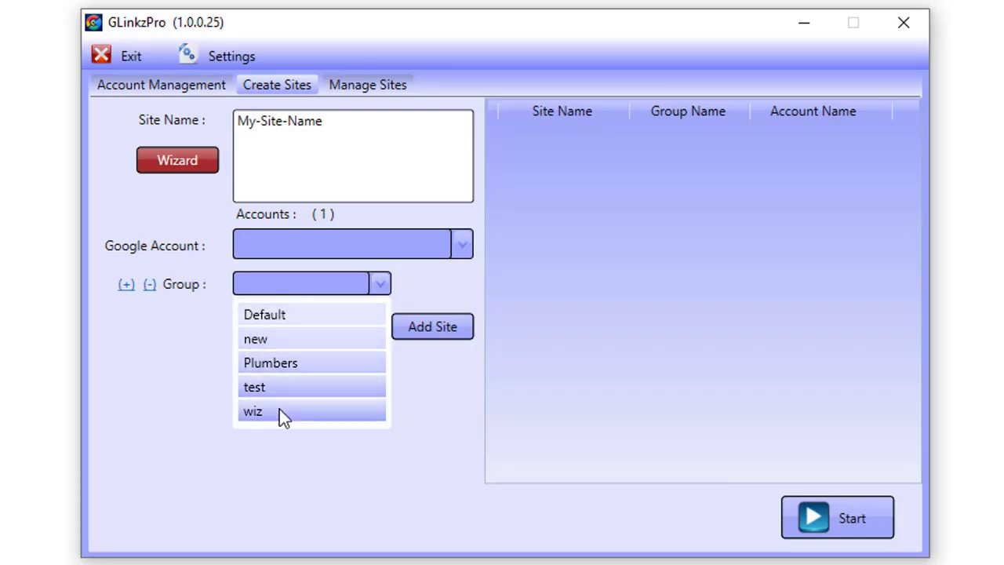
{"action": "left_click", "coordinate": [191, 377]}
{"action": "left_click", "coordinate": [189, 163]}
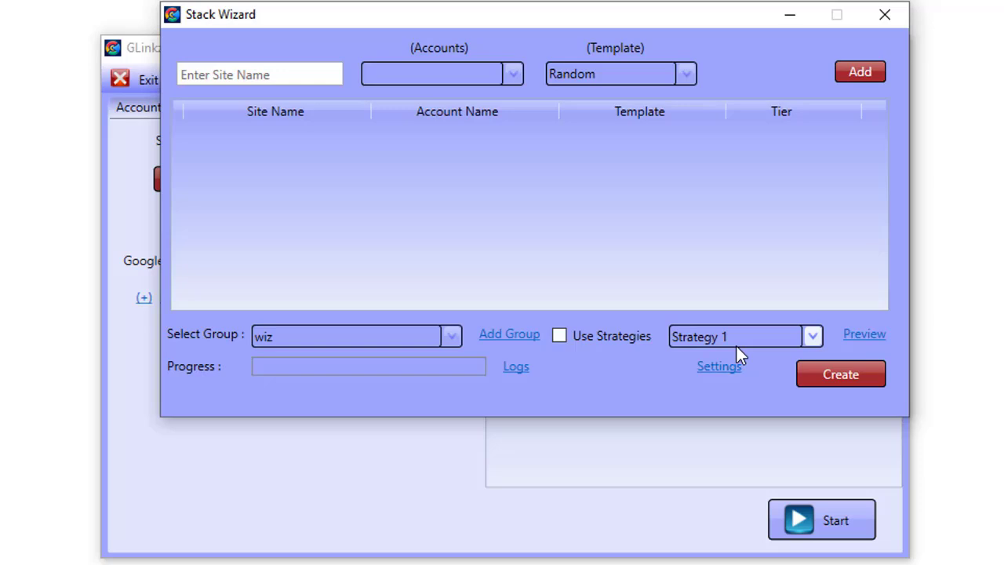
{"action": "left_click", "coordinate": [762, 342]}
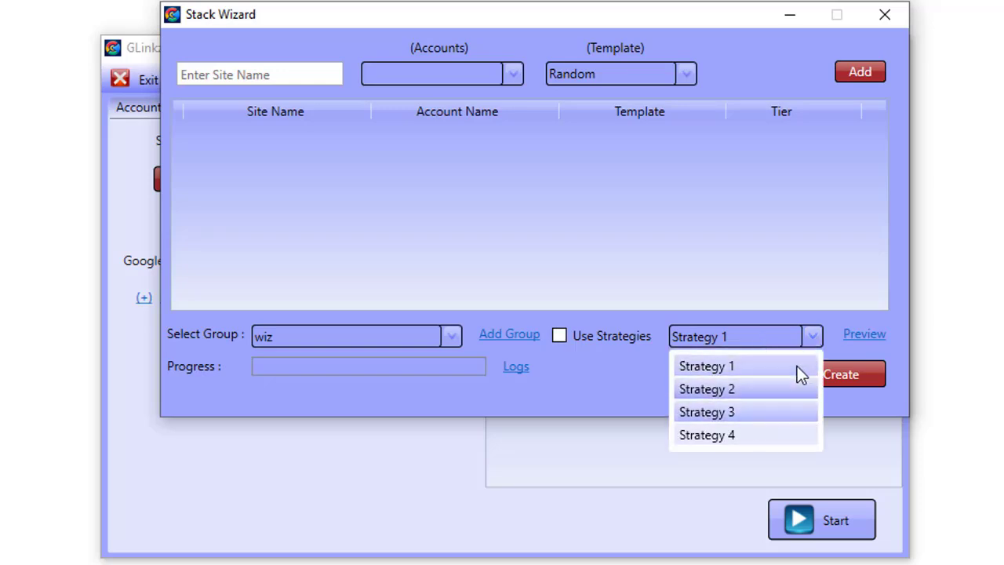
{"action": "left_click", "coordinate": [862, 334]}
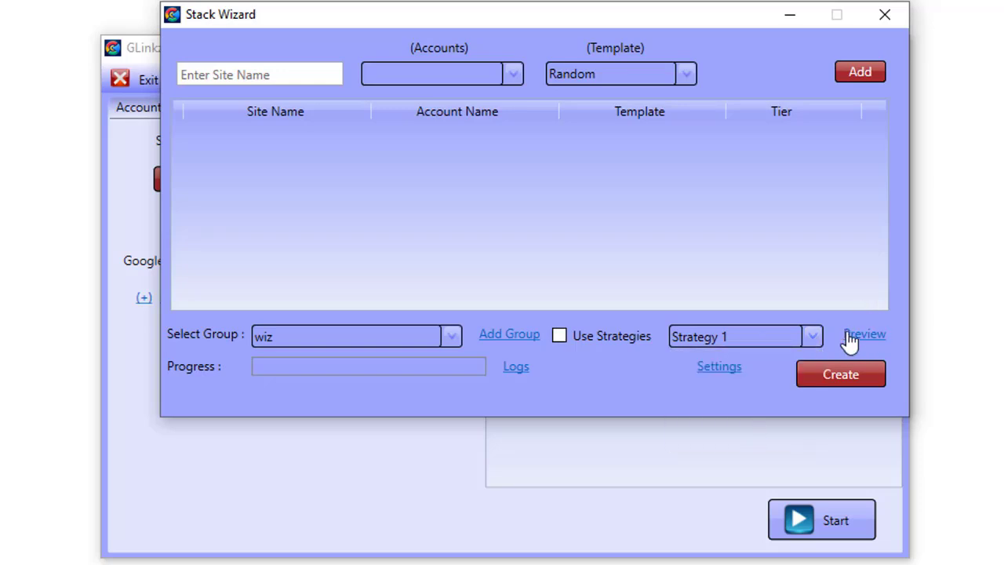
{"action": "left_click", "coordinate": [853, 342]}
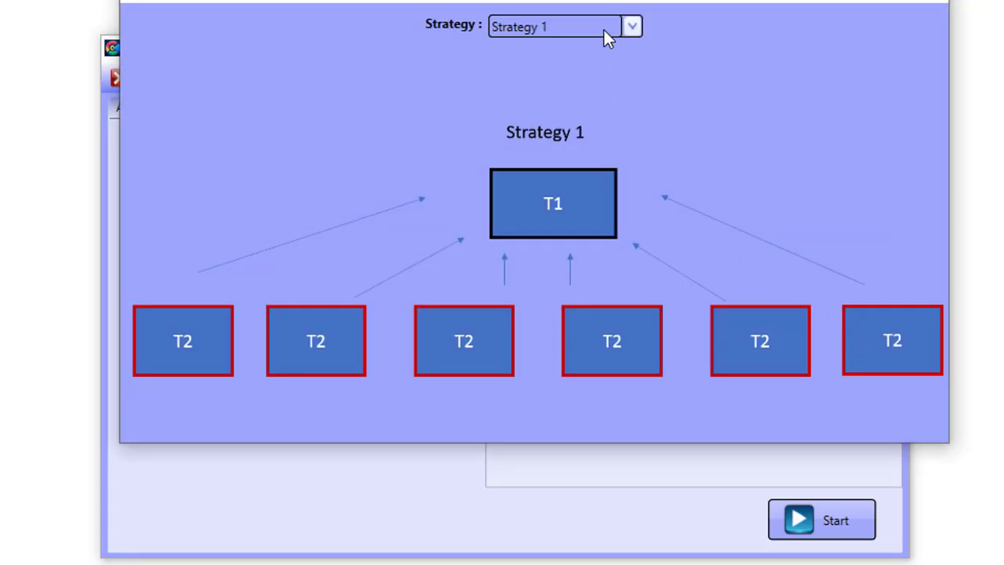
{"action": "left_click", "coordinate": [604, 30]}
{"action": "left_click", "coordinate": [556, 77]}
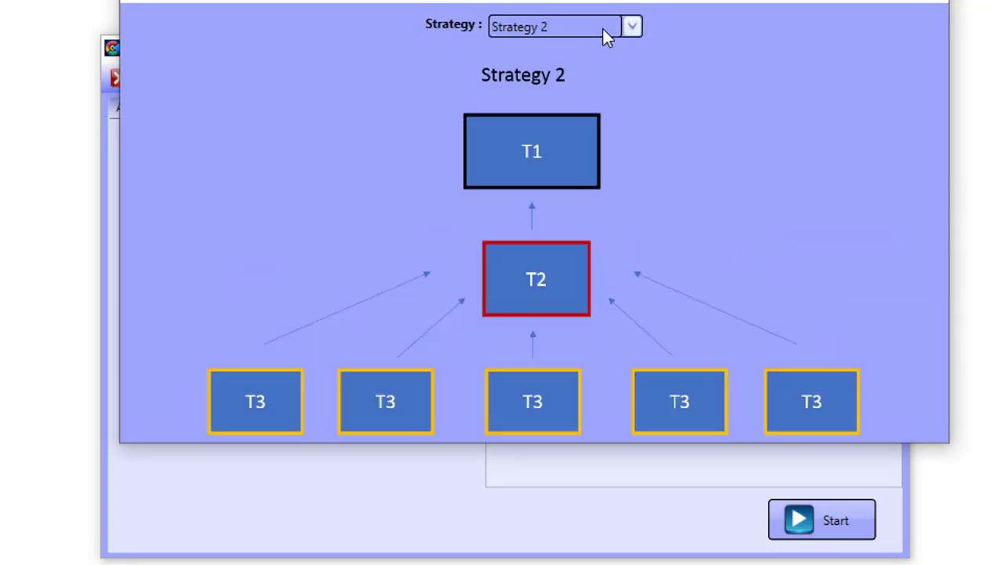
{"action": "left_click", "coordinate": [602, 29]}
{"action": "left_click", "coordinate": [560, 101]}
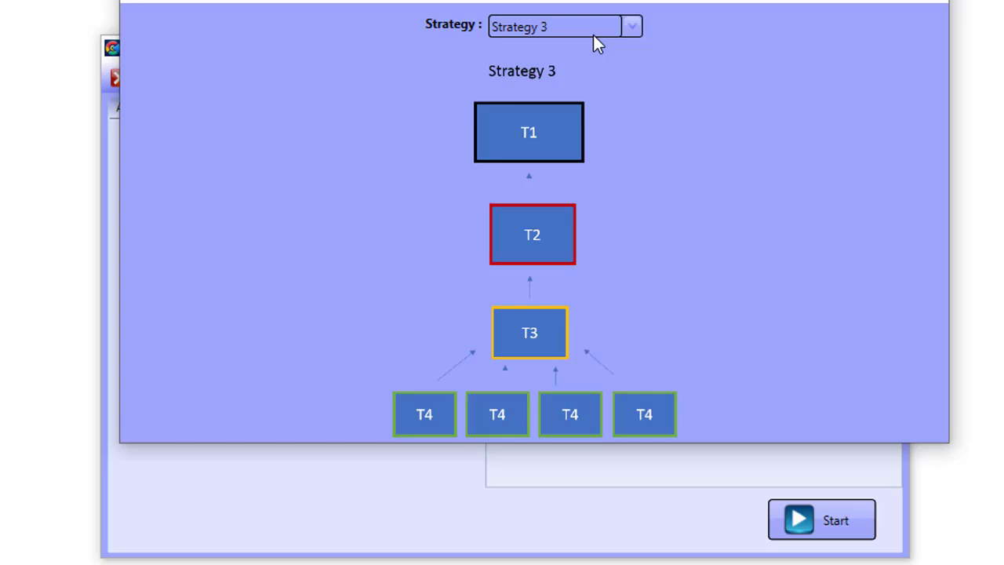
{"action": "left_click", "coordinate": [594, 33]}
{"action": "left_click", "coordinate": [554, 119]}
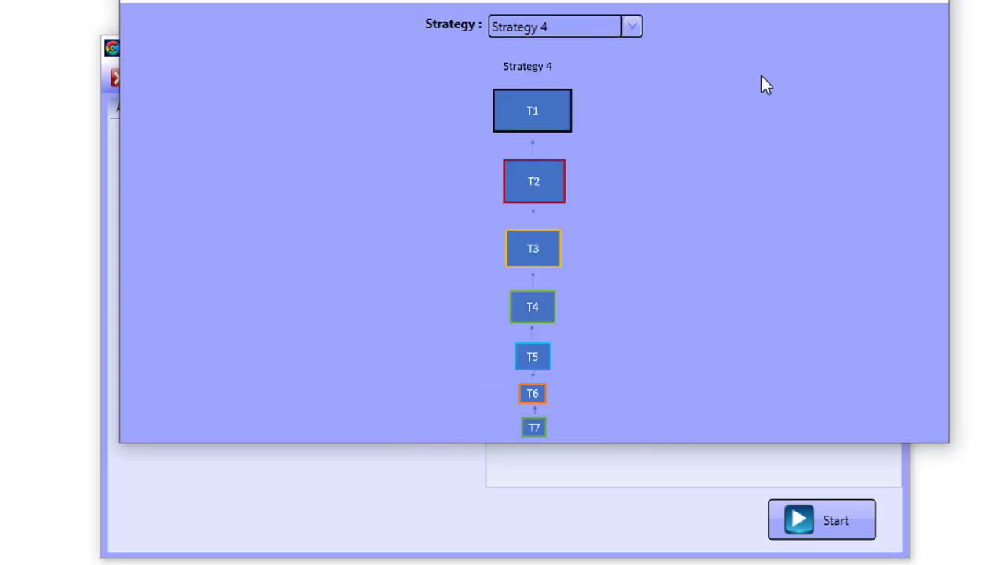
{"action": "left_click", "coordinate": [938, 3]}
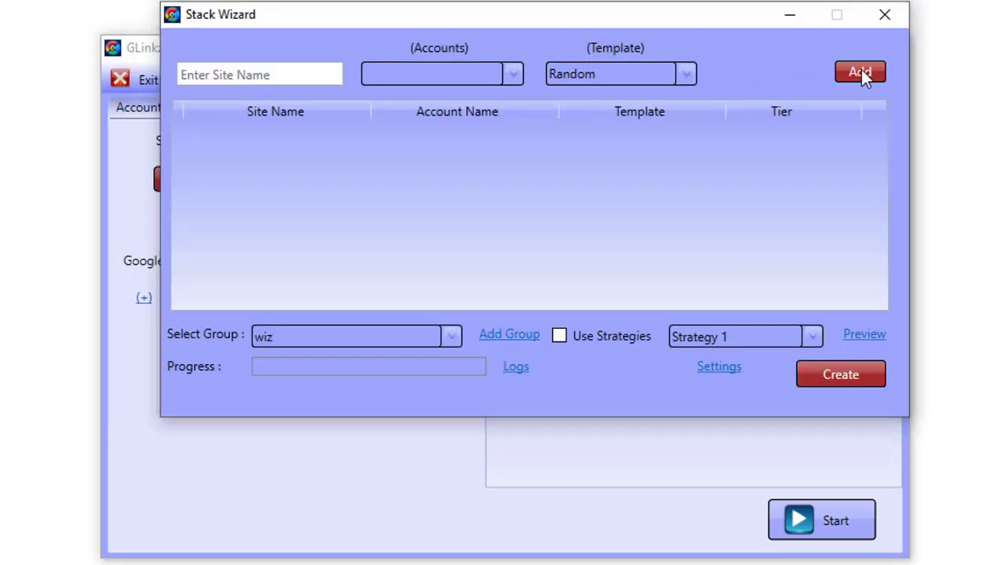
Step: Enable strategies and add My-Site-Name on the menme account as a T1 site
{"action": "left_click", "coordinate": [561, 337]}
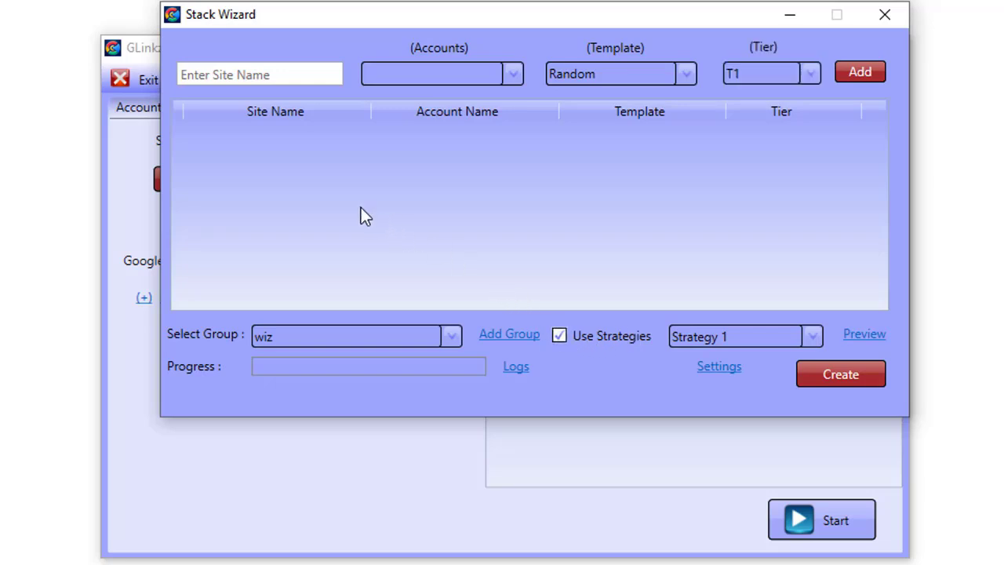
{"action": "left_click", "coordinate": [225, 81]}
{"action": "type", "text": "My-Site-Name"}
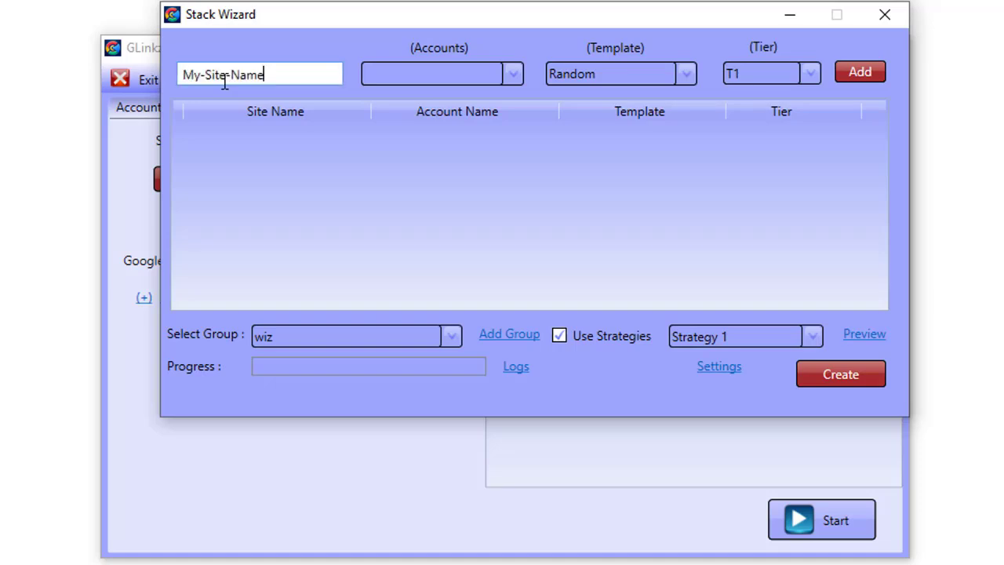
{"action": "left_click", "coordinate": [521, 70]}
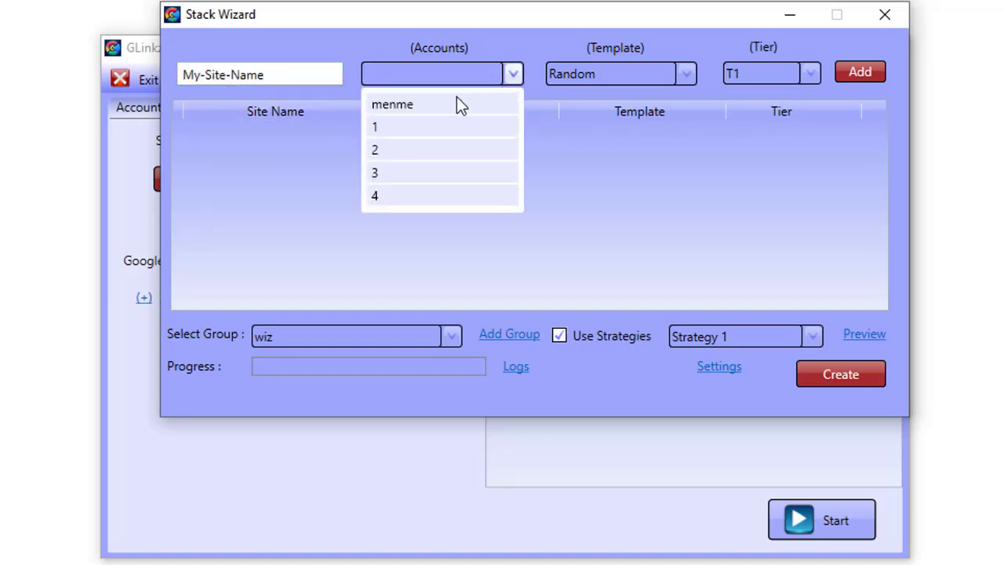
{"action": "left_click", "coordinate": [441, 105]}
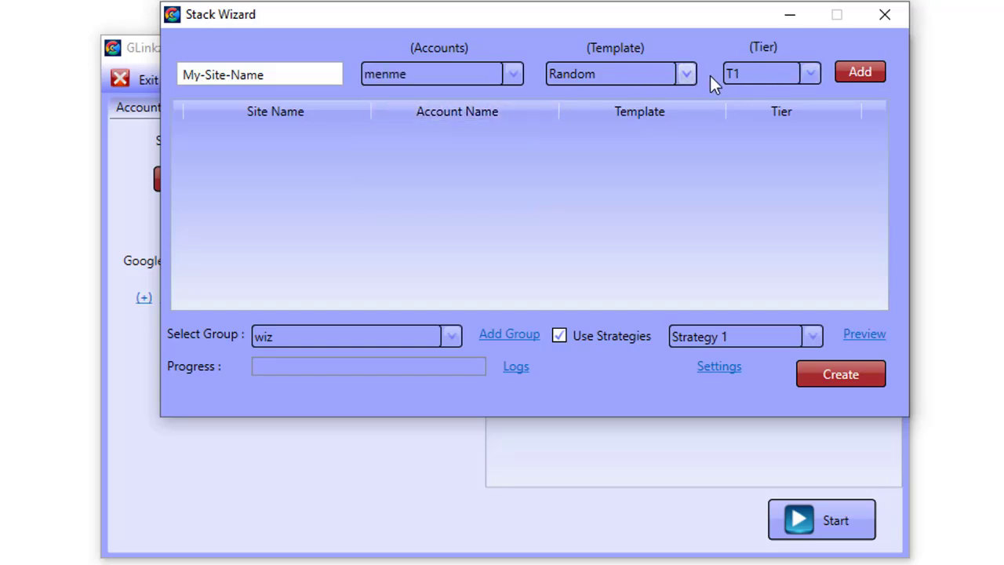
{"action": "left_click", "coordinate": [852, 72]}
Step: Add My-Site-Name2 on account 1 at tier T2
{"action": "left_click", "coordinate": [297, 73]}
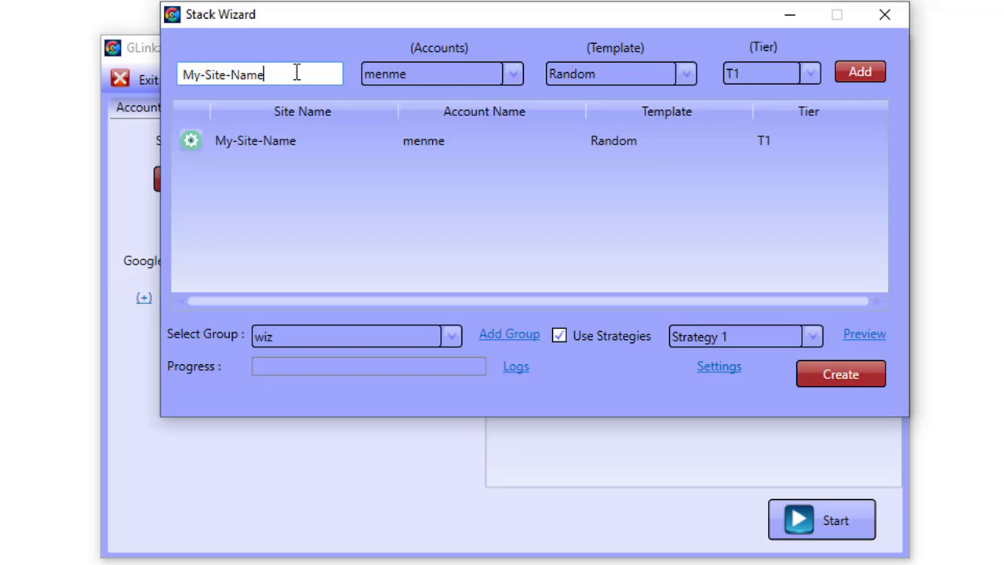
{"action": "type", "text": "2"}
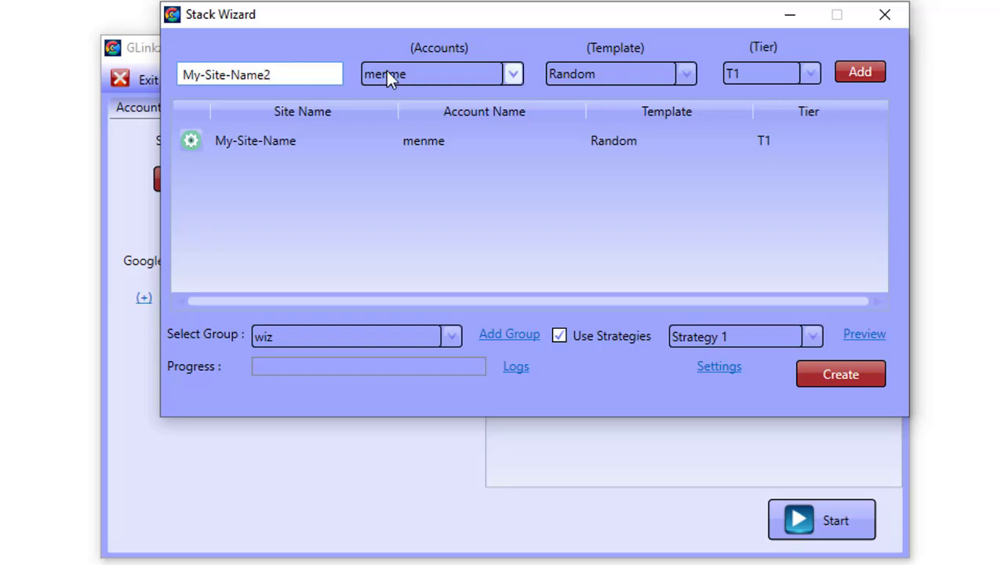
{"action": "left_click", "coordinate": [387, 71]}
{"action": "left_click", "coordinate": [384, 124]}
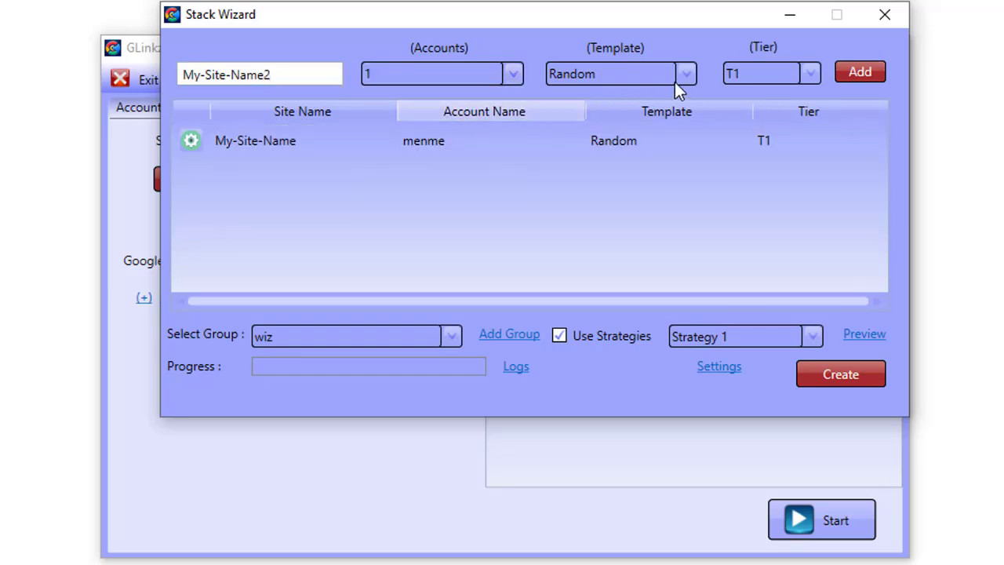
{"action": "left_click", "coordinate": [732, 69]}
{"action": "left_click", "coordinate": [740, 122]}
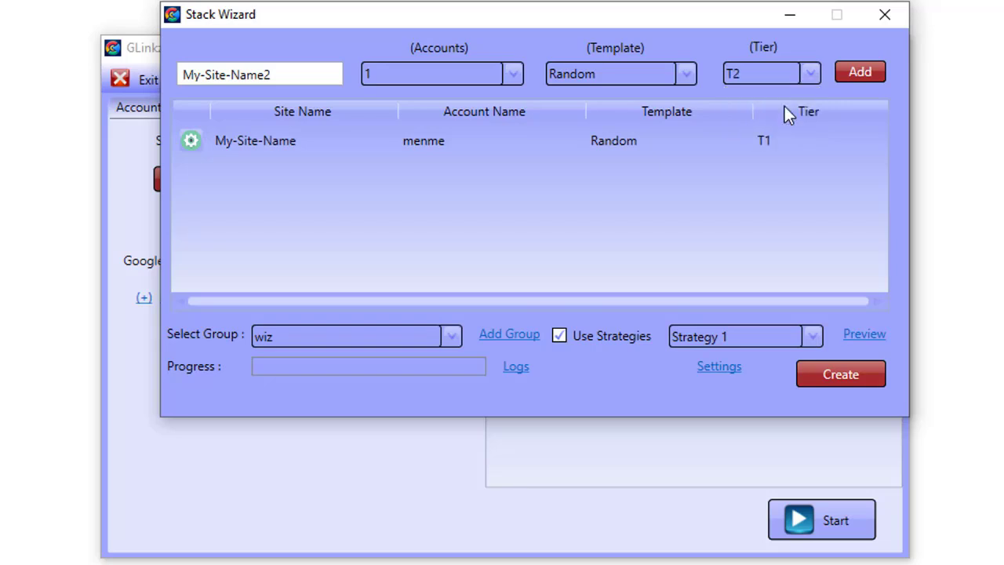
{"action": "left_click", "coordinate": [855, 72]}
Step: Add My-Site-Name3 on account 2 at tier T2
{"action": "left_click", "coordinate": [308, 76]}
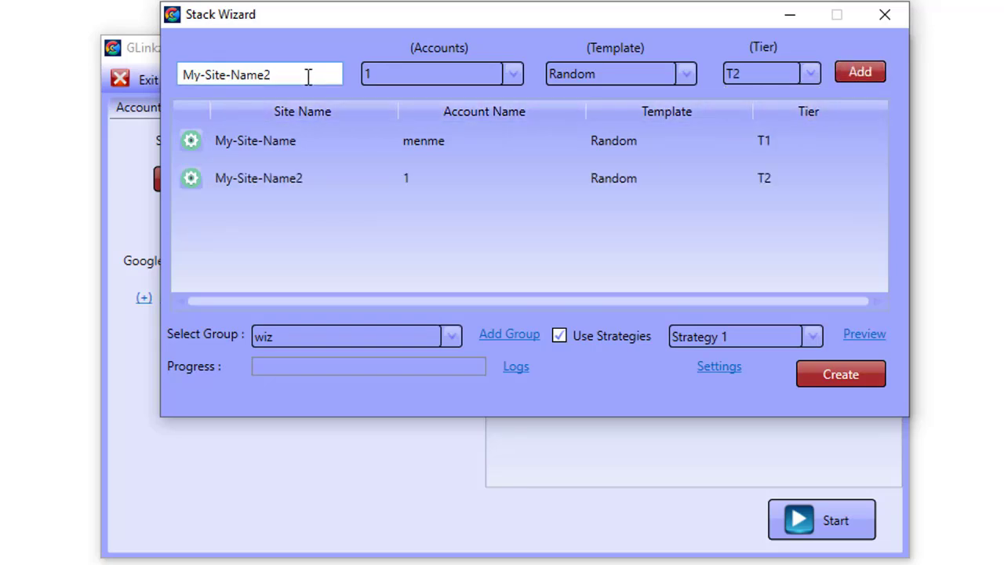
{"action": "key", "text": "BackSpace"}
{"action": "type", "text": "3"}
{"action": "left_click", "coordinate": [393, 80]}
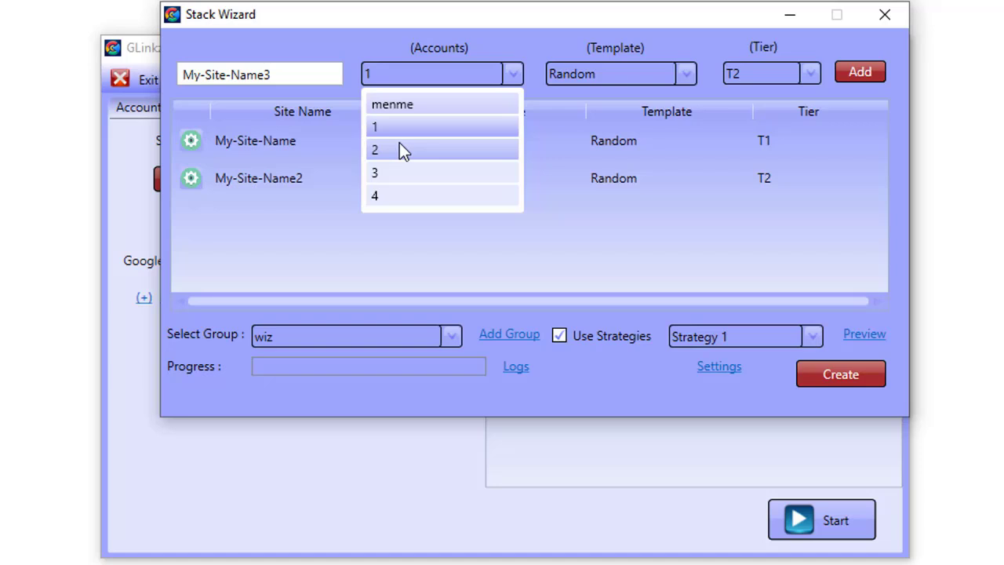
{"action": "left_click", "coordinate": [400, 150]}
{"action": "left_click", "coordinate": [860, 75]}
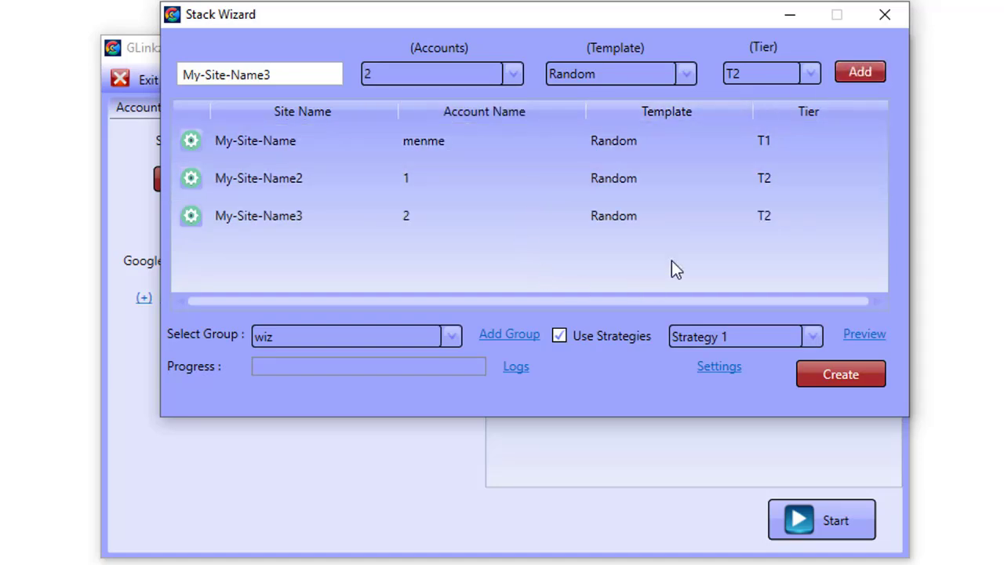
Step: Close the Stack Wizard and filter the Manage Sites list to the new group
{"action": "left_click", "coordinate": [885, 14]}
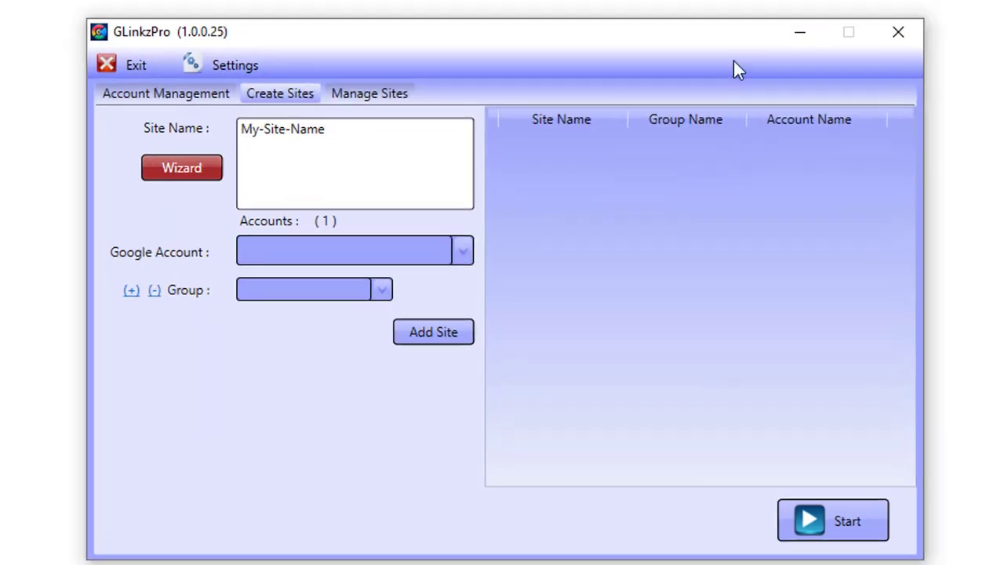
{"action": "left_click", "coordinate": [367, 84]}
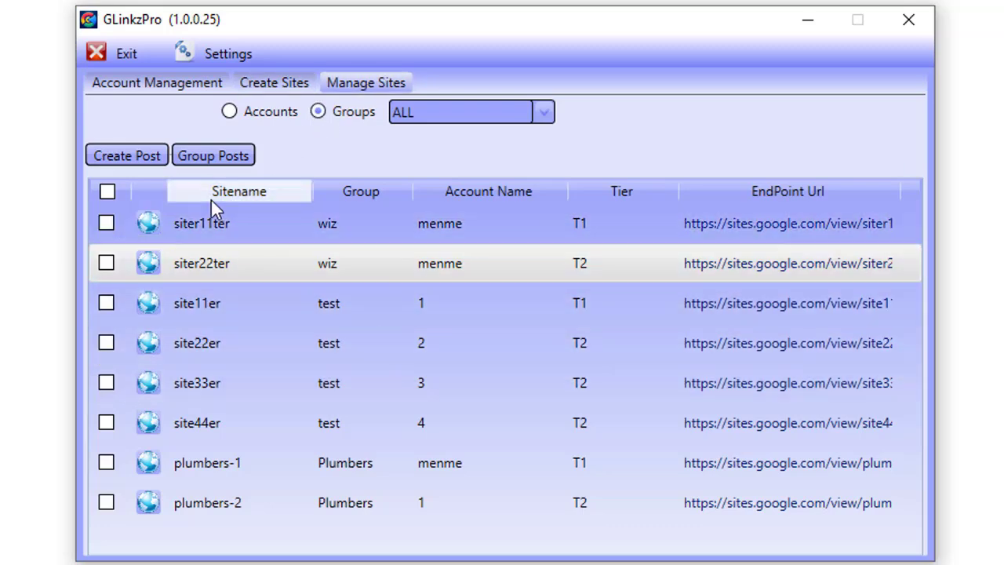
{"action": "left_click", "coordinate": [476, 110]}
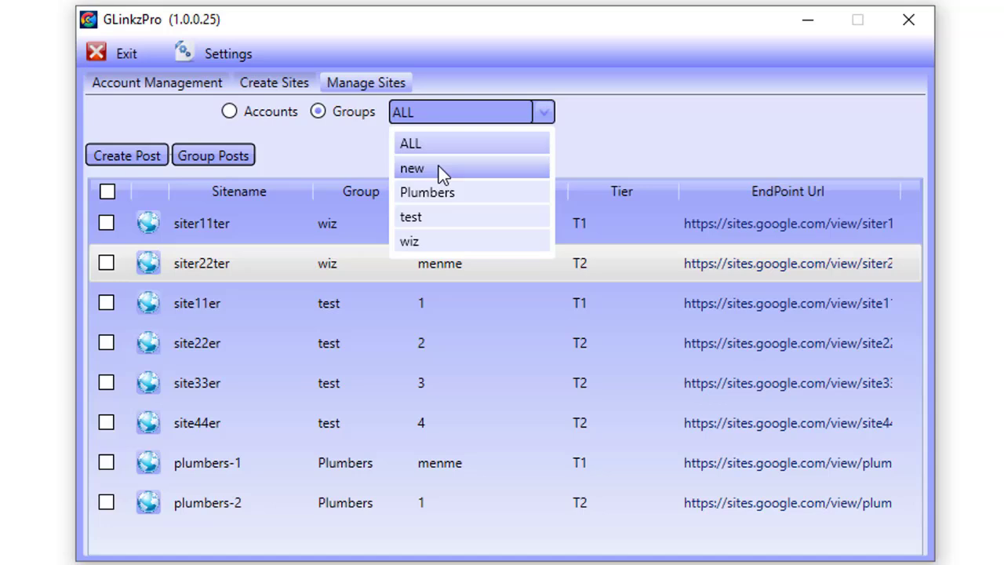
{"action": "left_click", "coordinate": [439, 168]}
Step: Filter the sites by Plumbers, then wiz, then set the Groups filter back to ALL
{"action": "left_click", "coordinate": [473, 118]}
{"action": "left_click", "coordinate": [430, 193]}
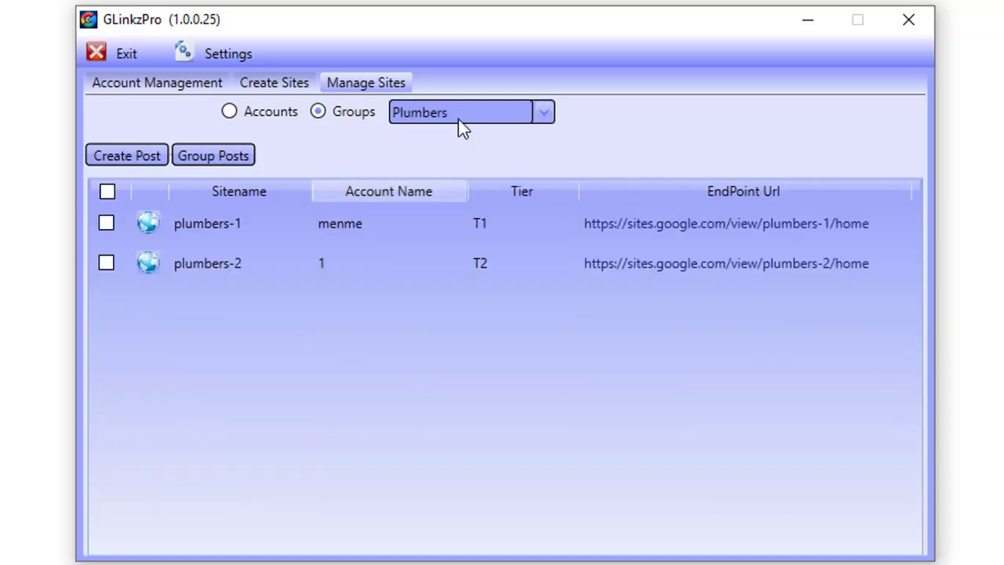
{"action": "left_click", "coordinate": [459, 119]}
{"action": "left_click", "coordinate": [419, 239]}
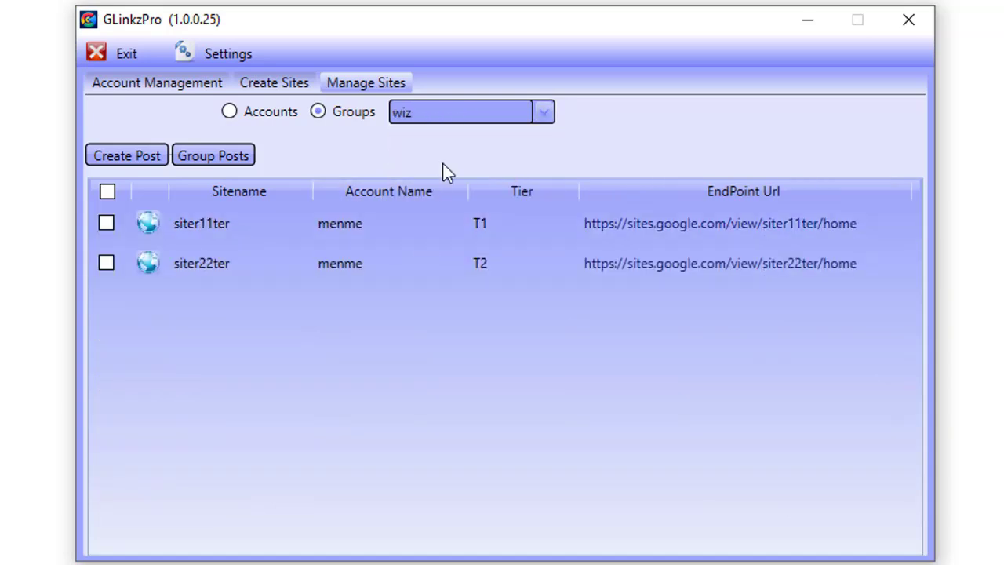
{"action": "left_click", "coordinate": [452, 114]}
{"action": "left_click", "coordinate": [435, 149]}
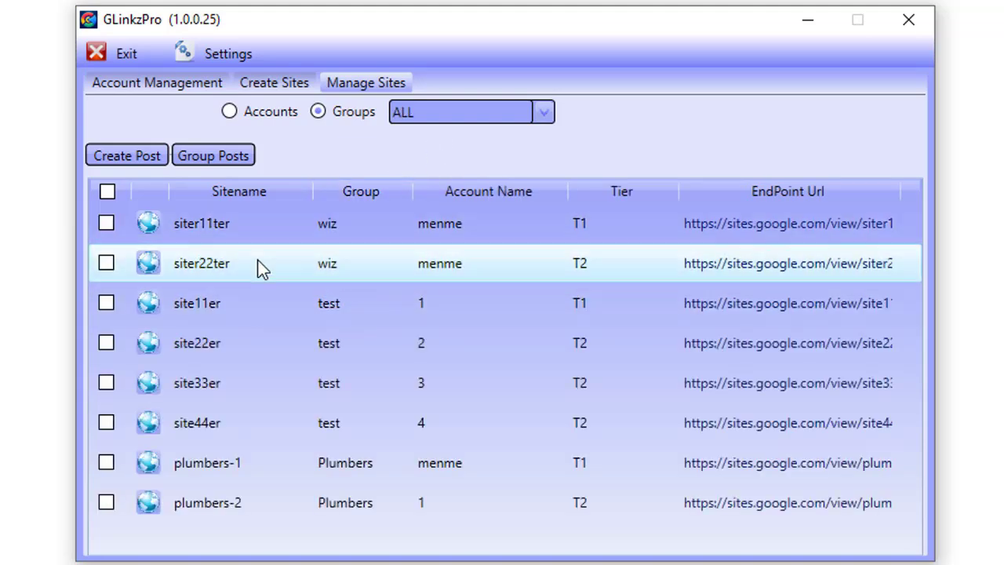
{"action": "right_click", "coordinate": [261, 267]}
{"action": "left_click", "coordinate": [294, 276]}
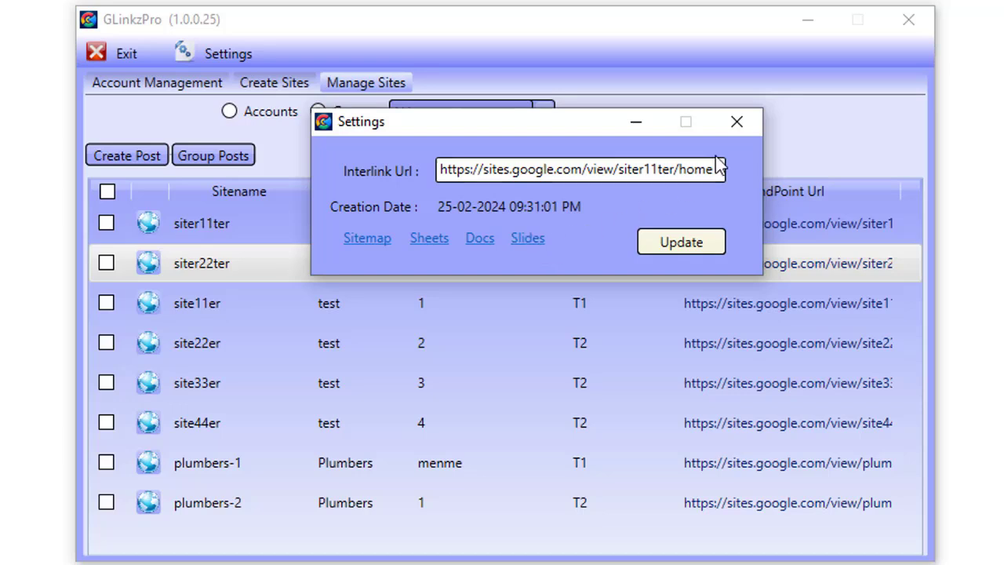
{"action": "left_click", "coordinate": [738, 122]}
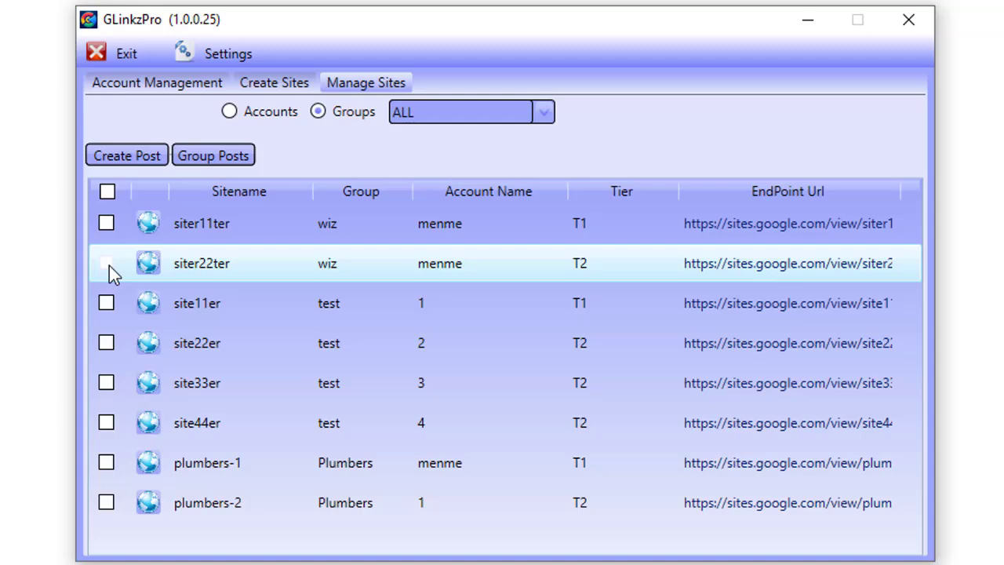
Step: Tick siter22ter and siter11ter and open Group Posts for them
{"action": "left_click", "coordinate": [109, 265]}
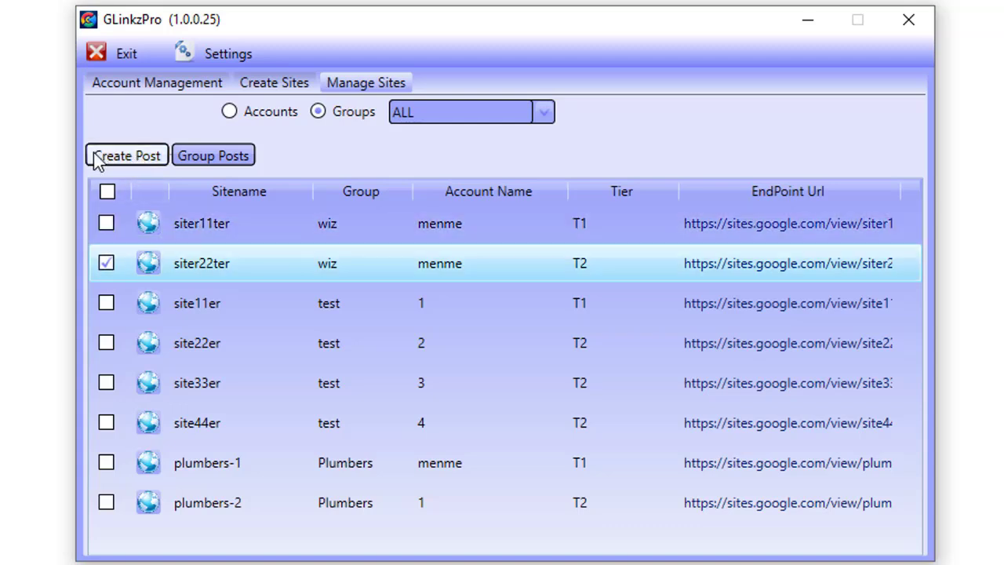
{"action": "left_click", "coordinate": [104, 225]}
{"action": "left_click", "coordinate": [211, 152]}
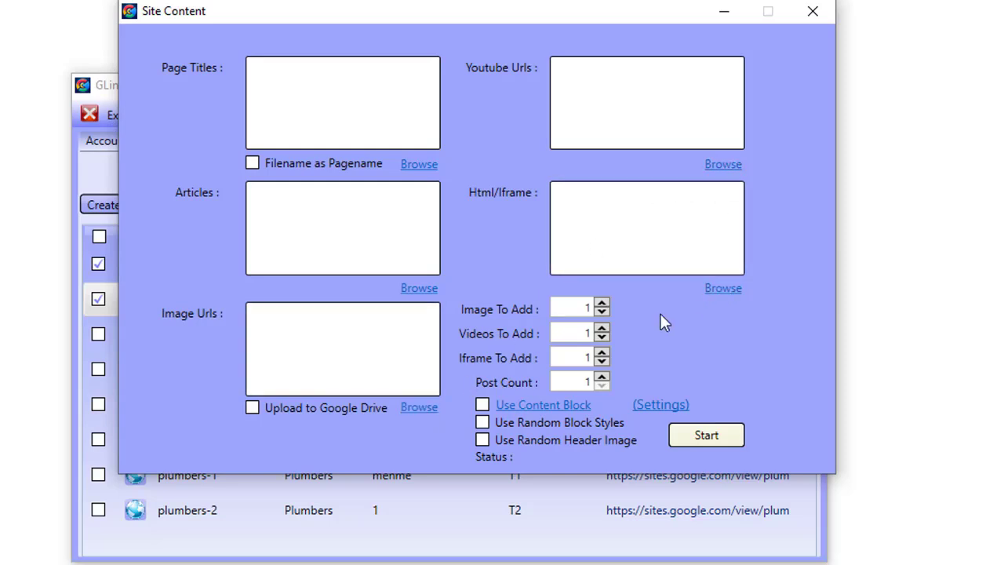
Step: Turn on Use Content Block, Use Random Block Styles and Use Random Header Image, keeping images at one
{"action": "left_click", "coordinate": [483, 405]}
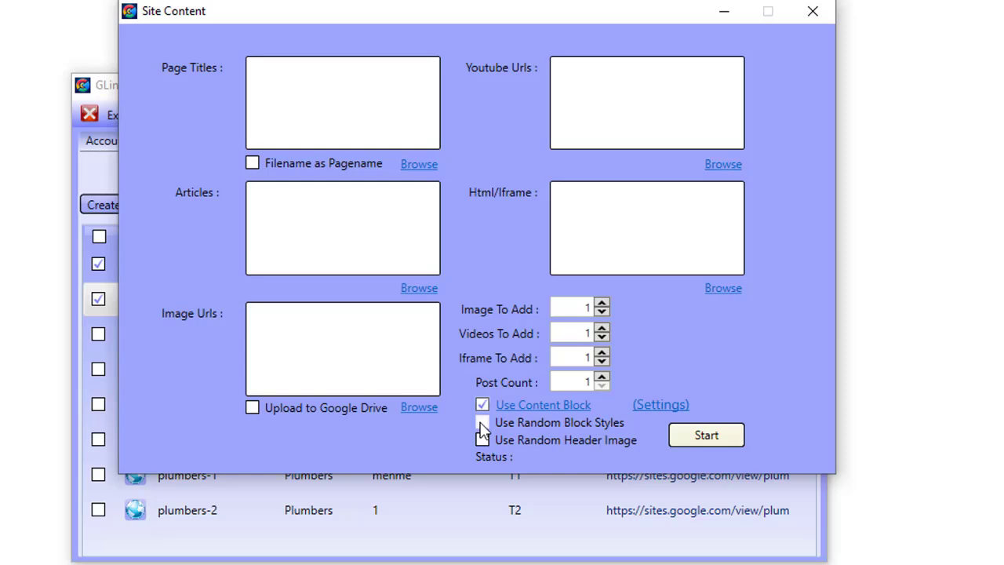
{"action": "left_click", "coordinate": [483, 422]}
{"action": "left_click", "coordinate": [602, 304]}
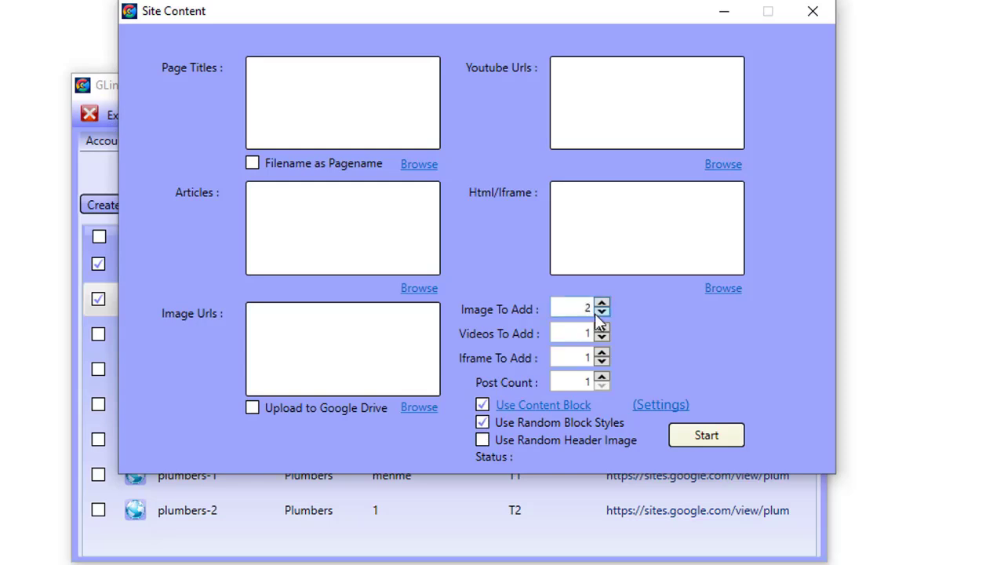
{"action": "left_click", "coordinate": [602, 312]}
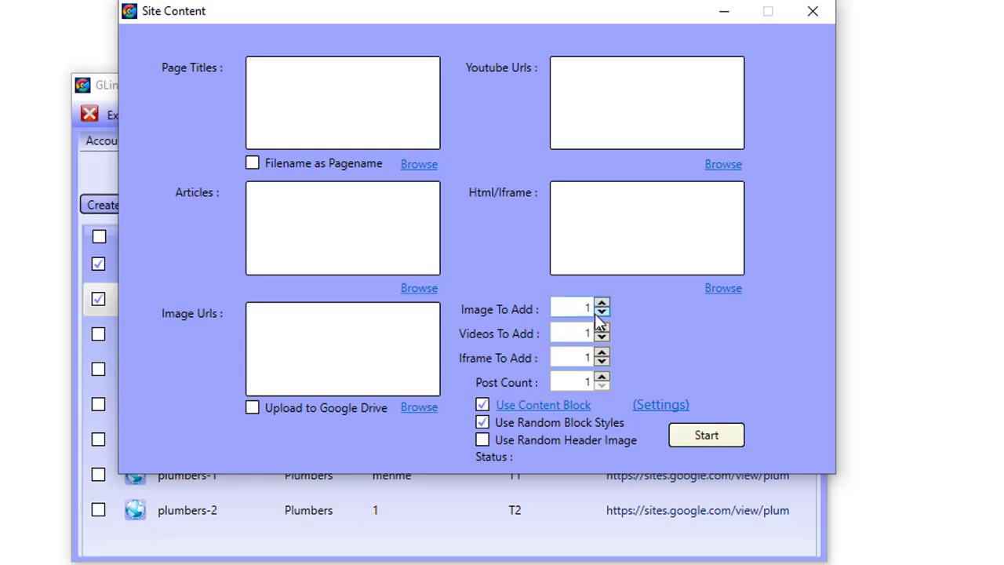
{"action": "left_click", "coordinate": [483, 440]}
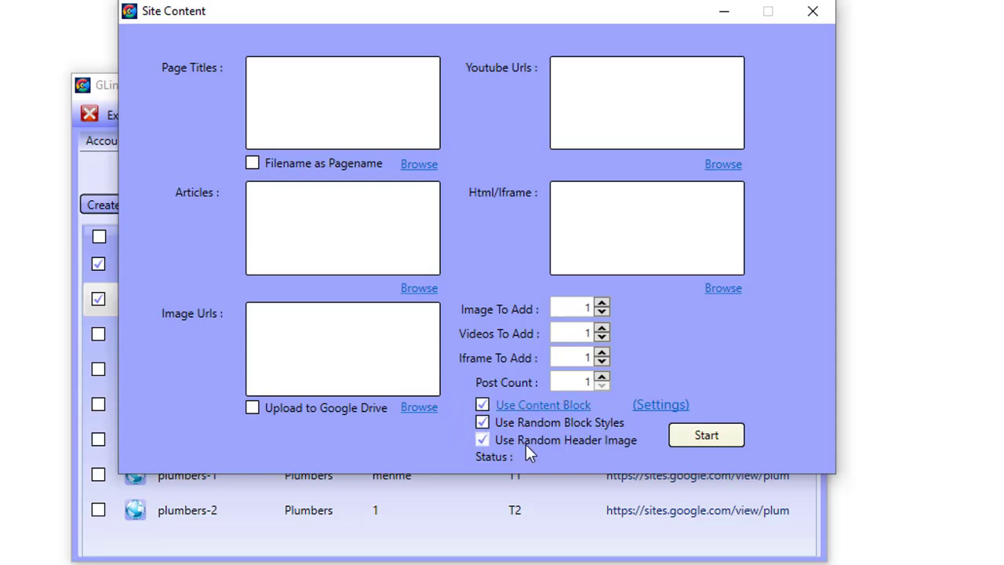
Step: In content block Settings, set Use After Paragraphs to 2 and view Own Links
{"action": "left_click", "coordinate": [655, 407]}
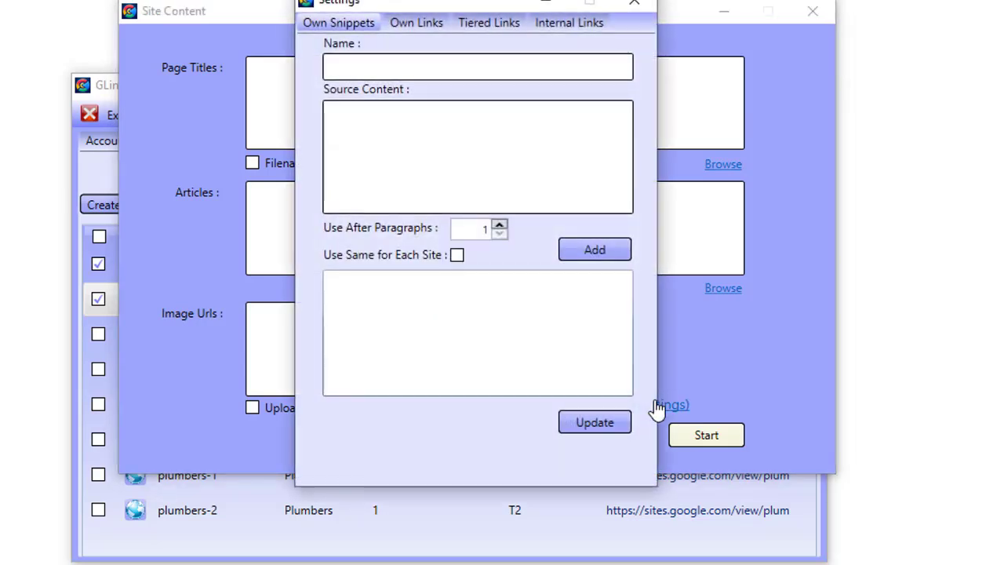
{"action": "left_click", "coordinate": [448, 157]}
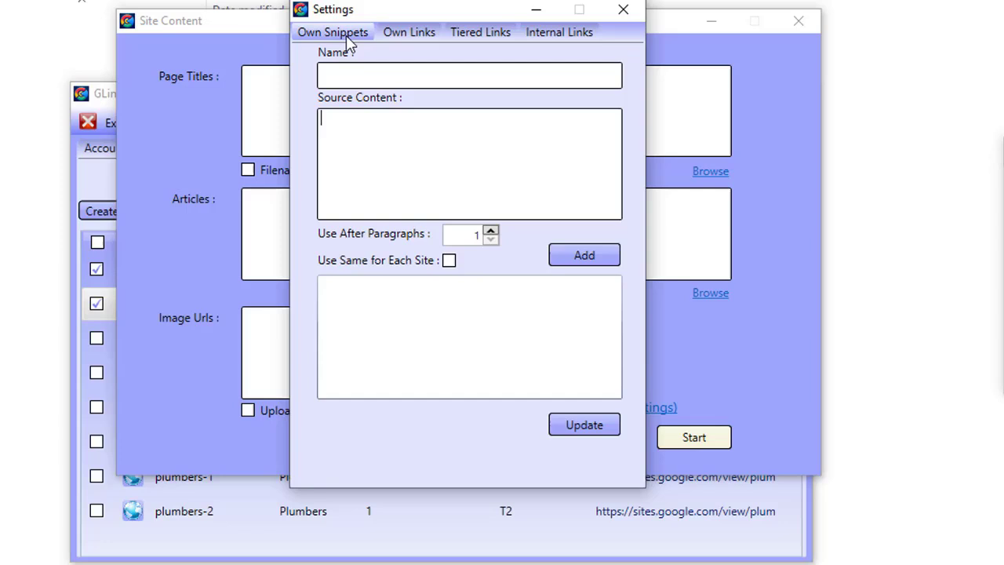
{"action": "left_click", "coordinate": [491, 231]}
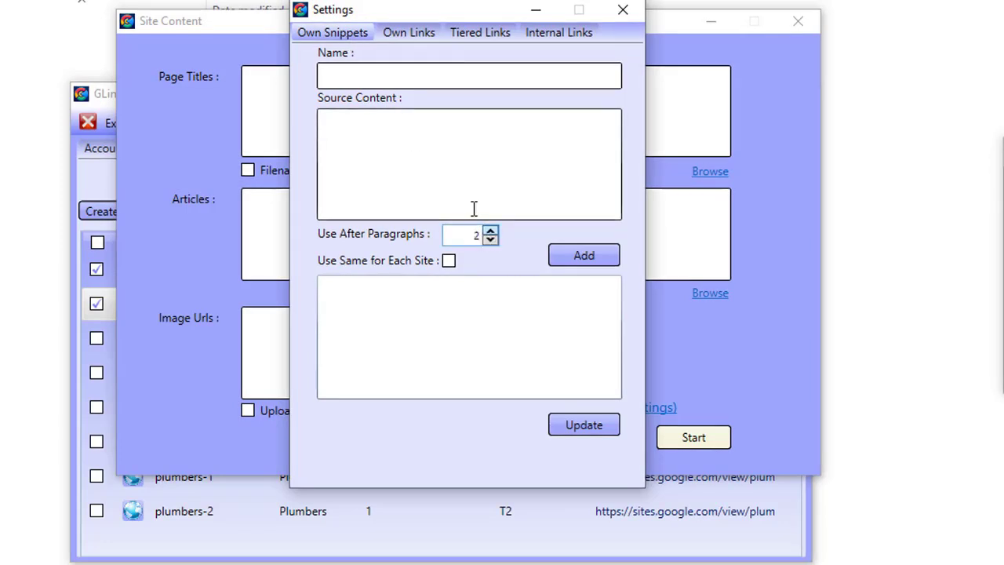
{"action": "left_click", "coordinate": [401, 35]}
{"action": "left_click", "coordinate": [403, 113]}
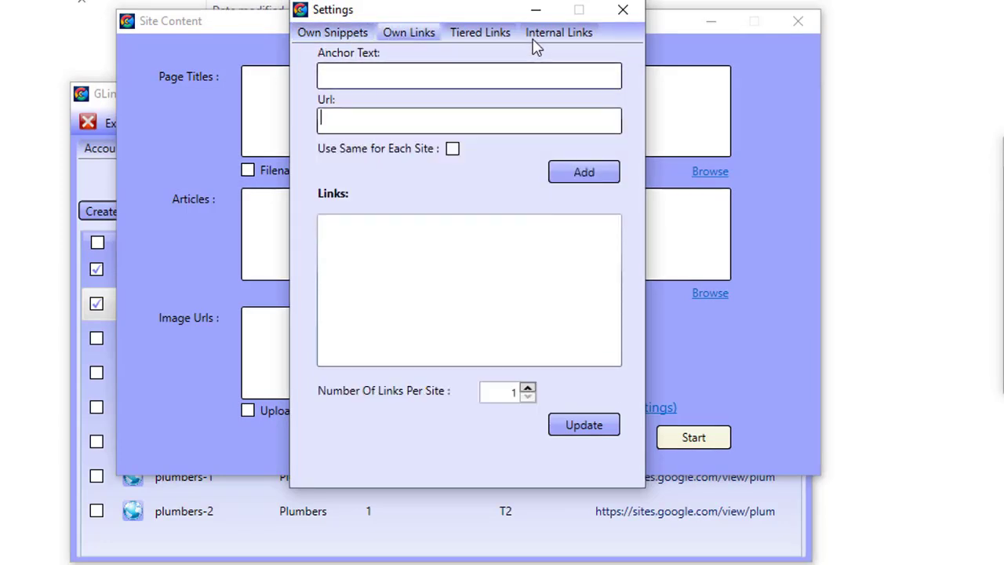
Step: Enable Add Tiered Link pointing to the post, then close the link settings
{"action": "left_click", "coordinate": [565, 36]}
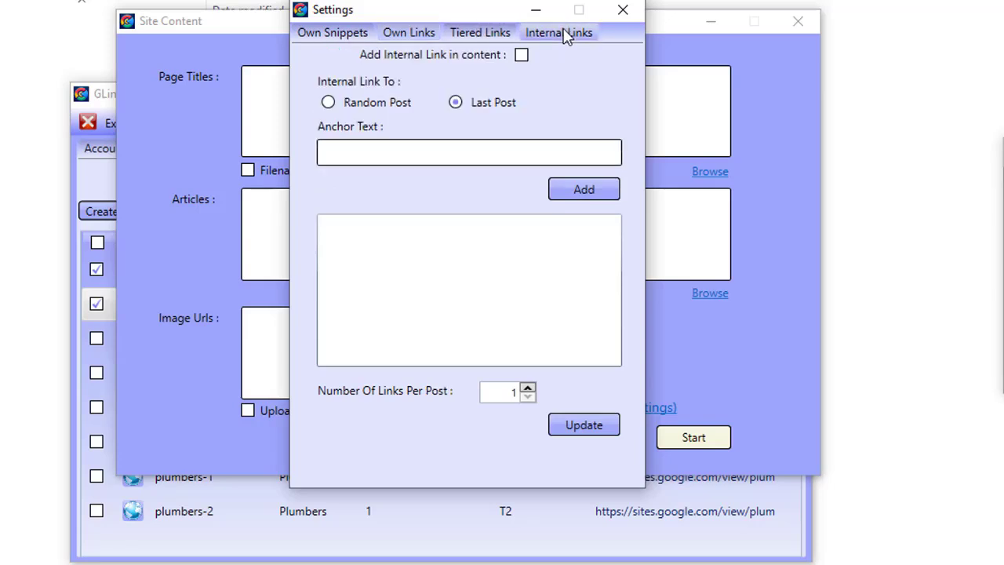
{"action": "left_click", "coordinate": [485, 36]}
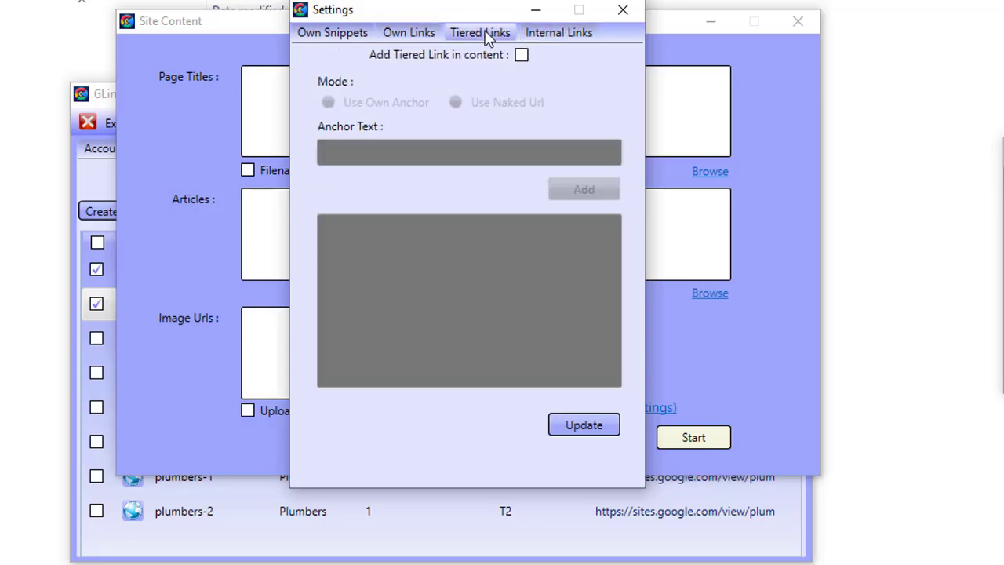
{"action": "left_click", "coordinate": [520, 56]}
{"action": "left_click", "coordinate": [521, 74]}
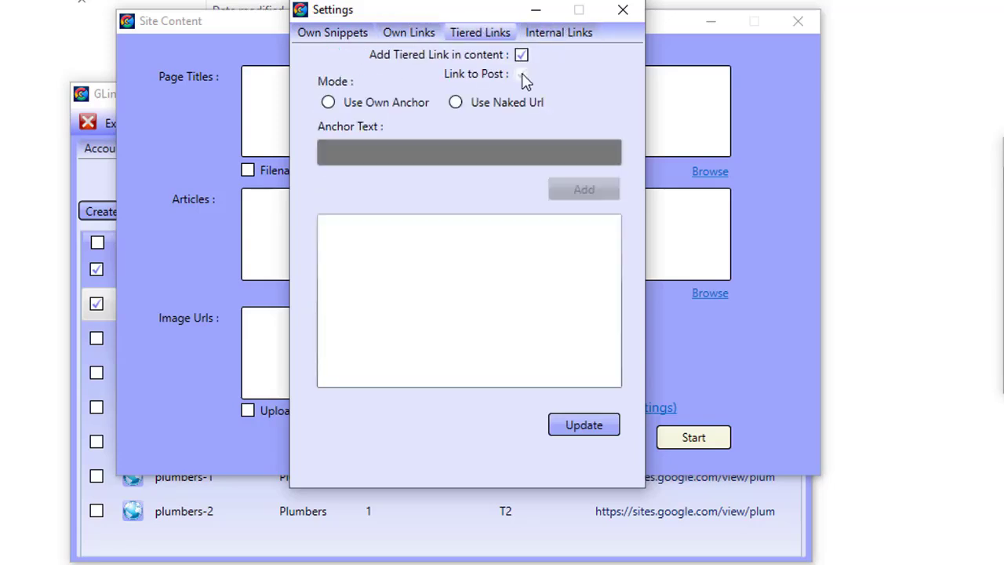
{"action": "left_click", "coordinate": [579, 46]}
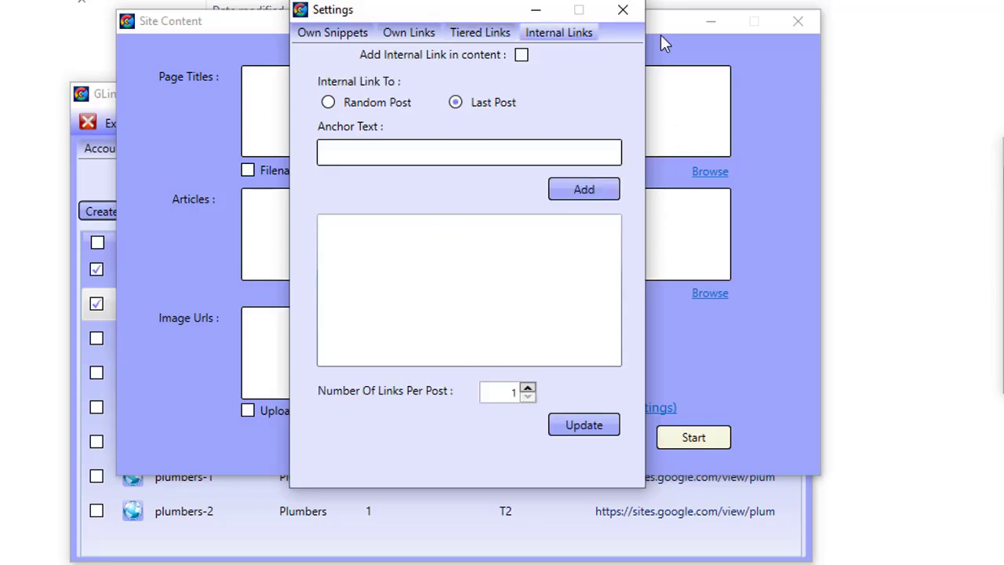
{"action": "left_click", "coordinate": [623, 9]}
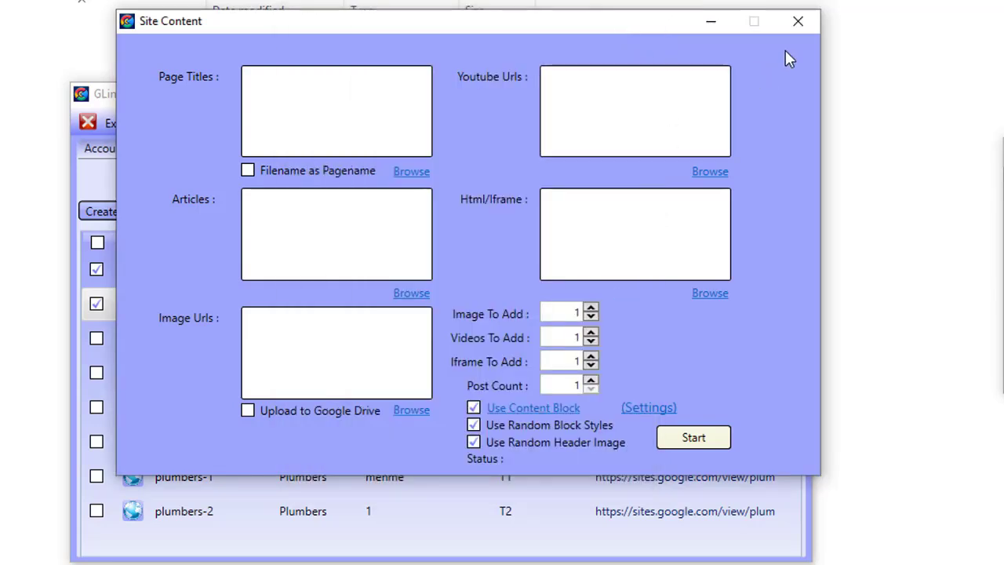
Step: Close the Site Content window and return to the Create Sites form
{"action": "left_click", "coordinate": [800, 22]}
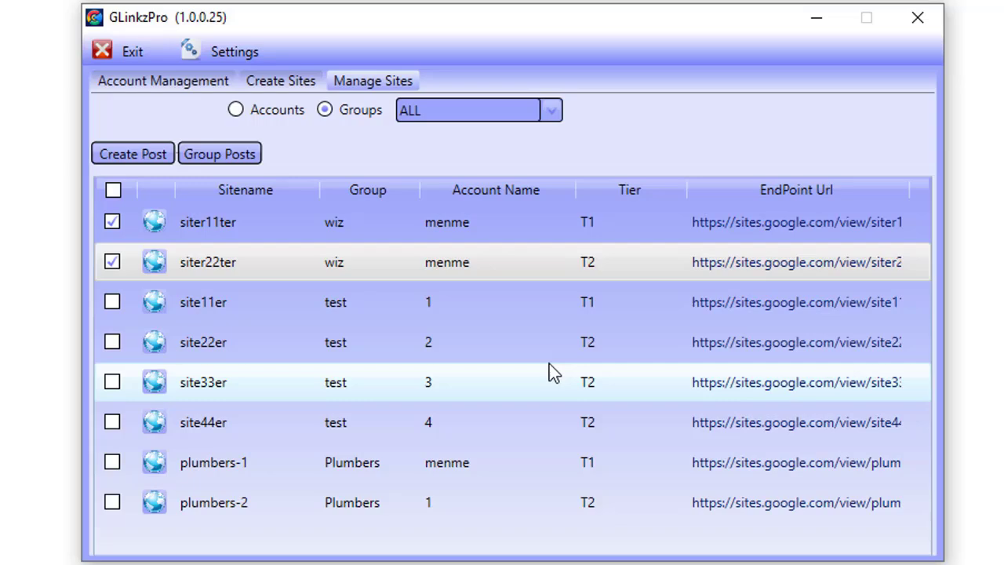
{"action": "left_click", "coordinate": [306, 85]}
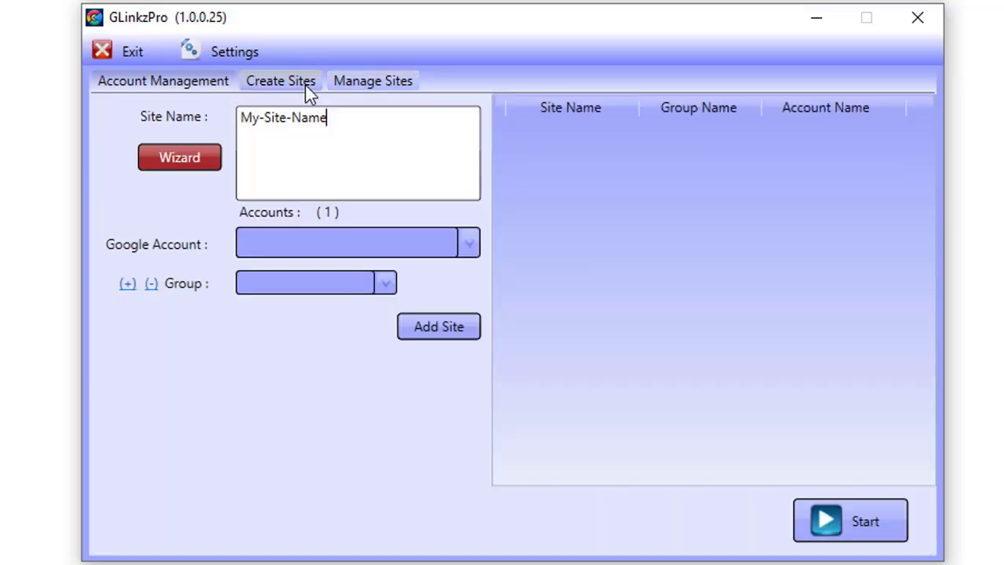